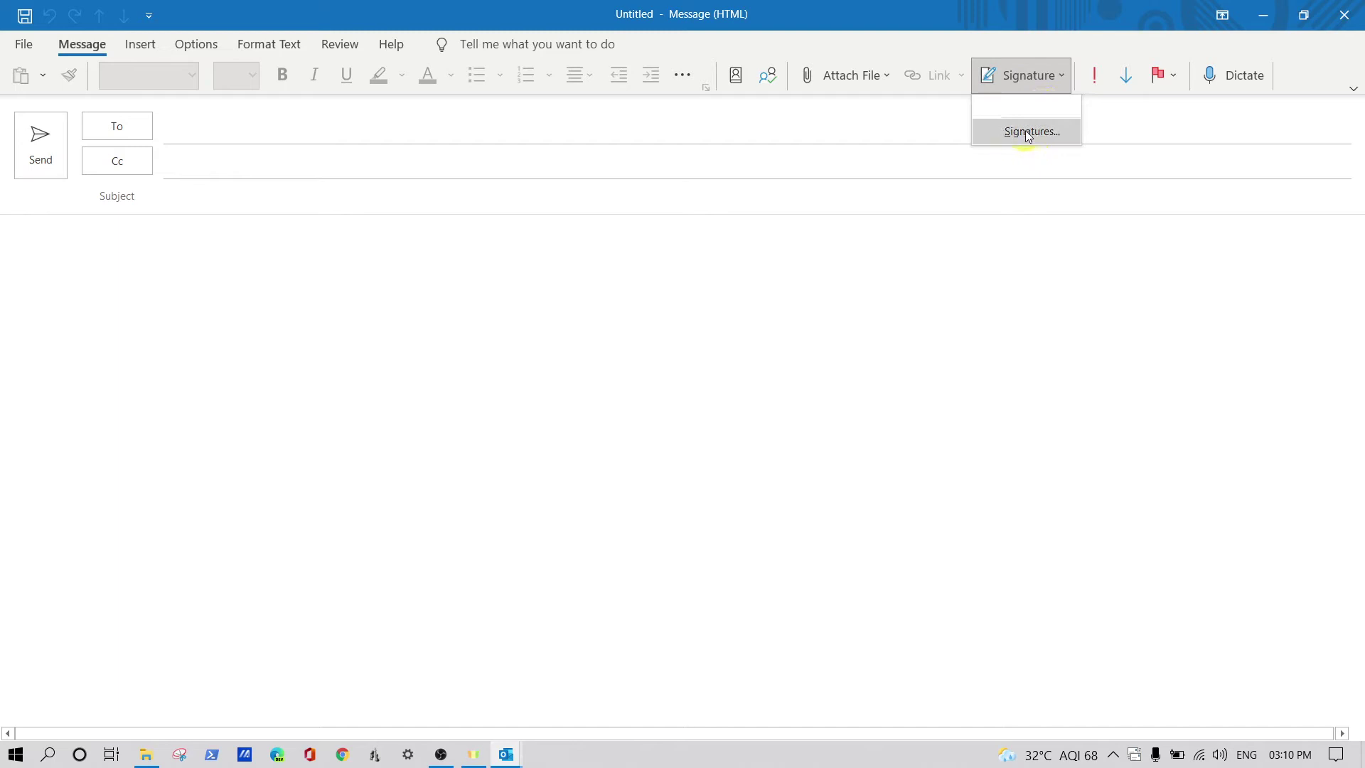
Step: Go from the message's signature settings to the online signature templates and open the Email signature gallery template page
click(1031, 132)
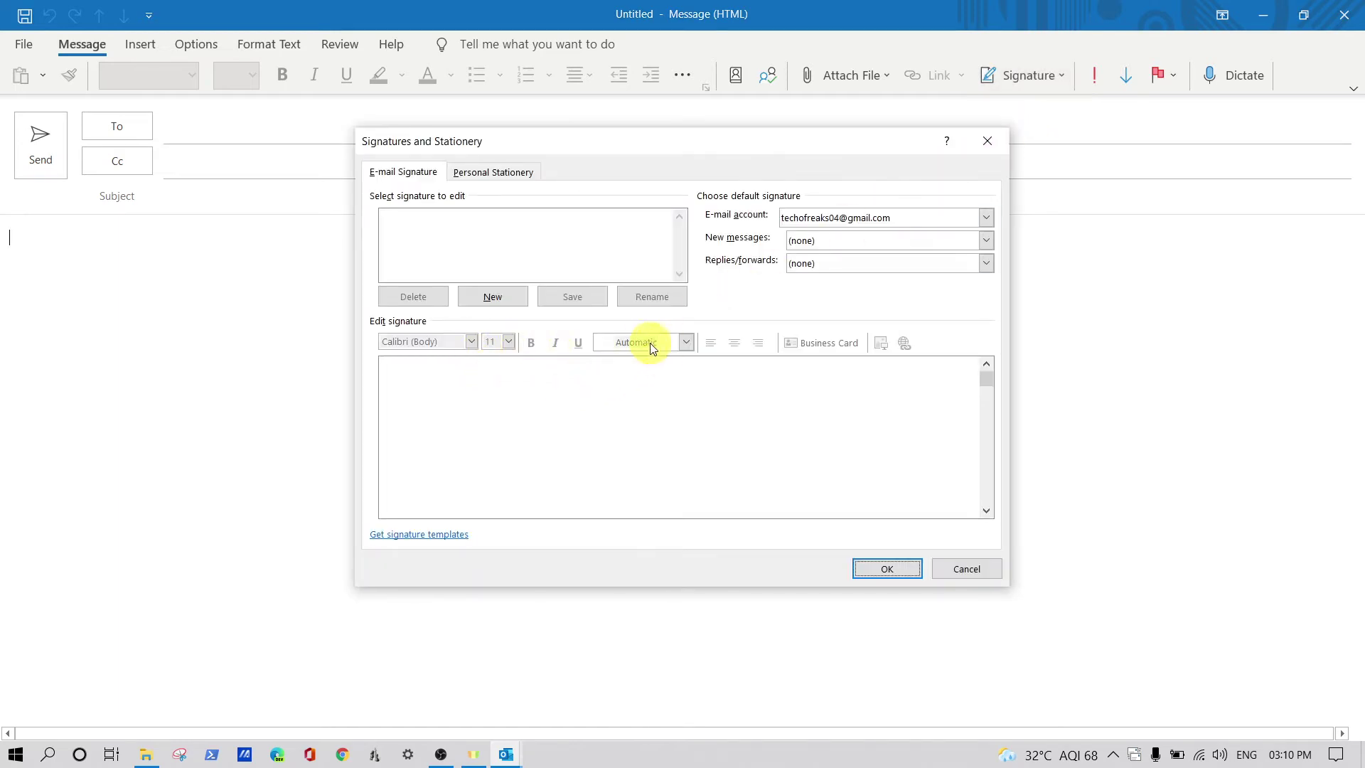
click(422, 539)
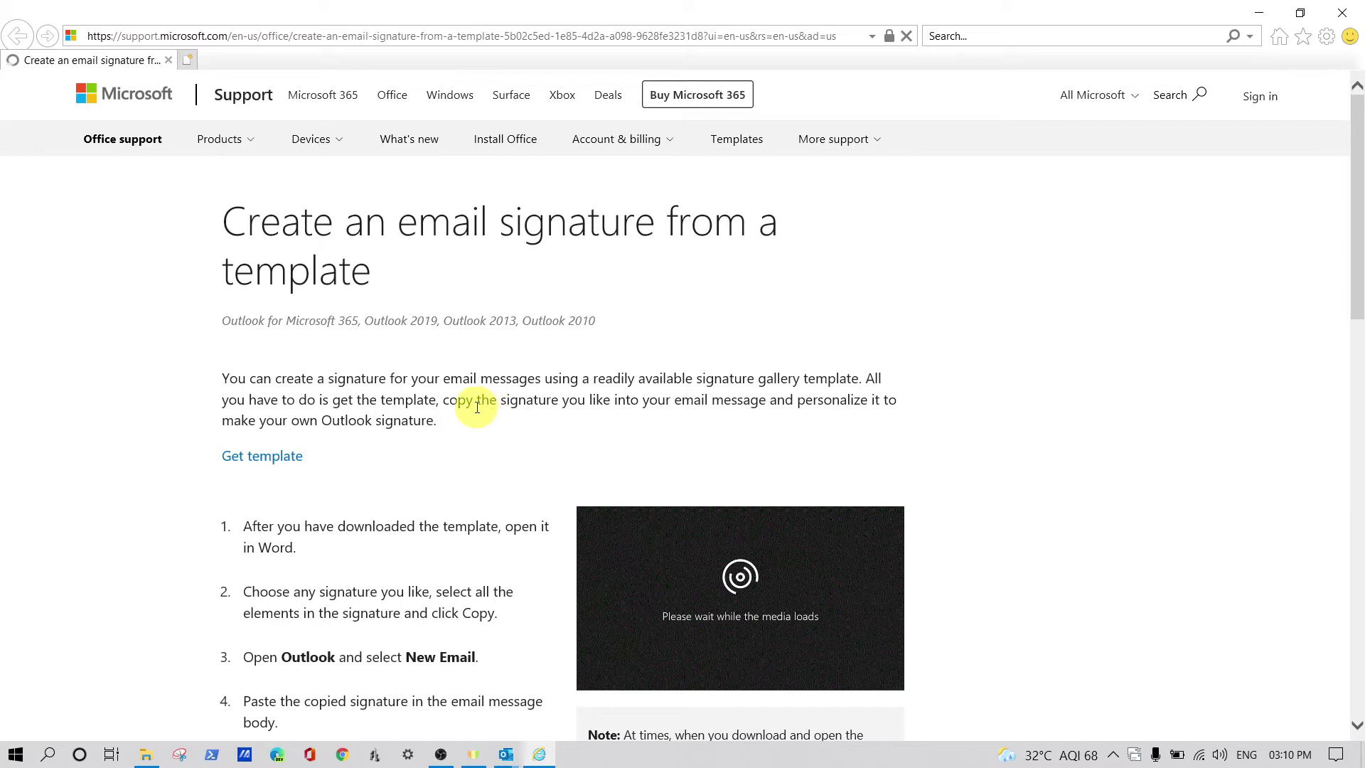
scroll(478, 409, down, 3)
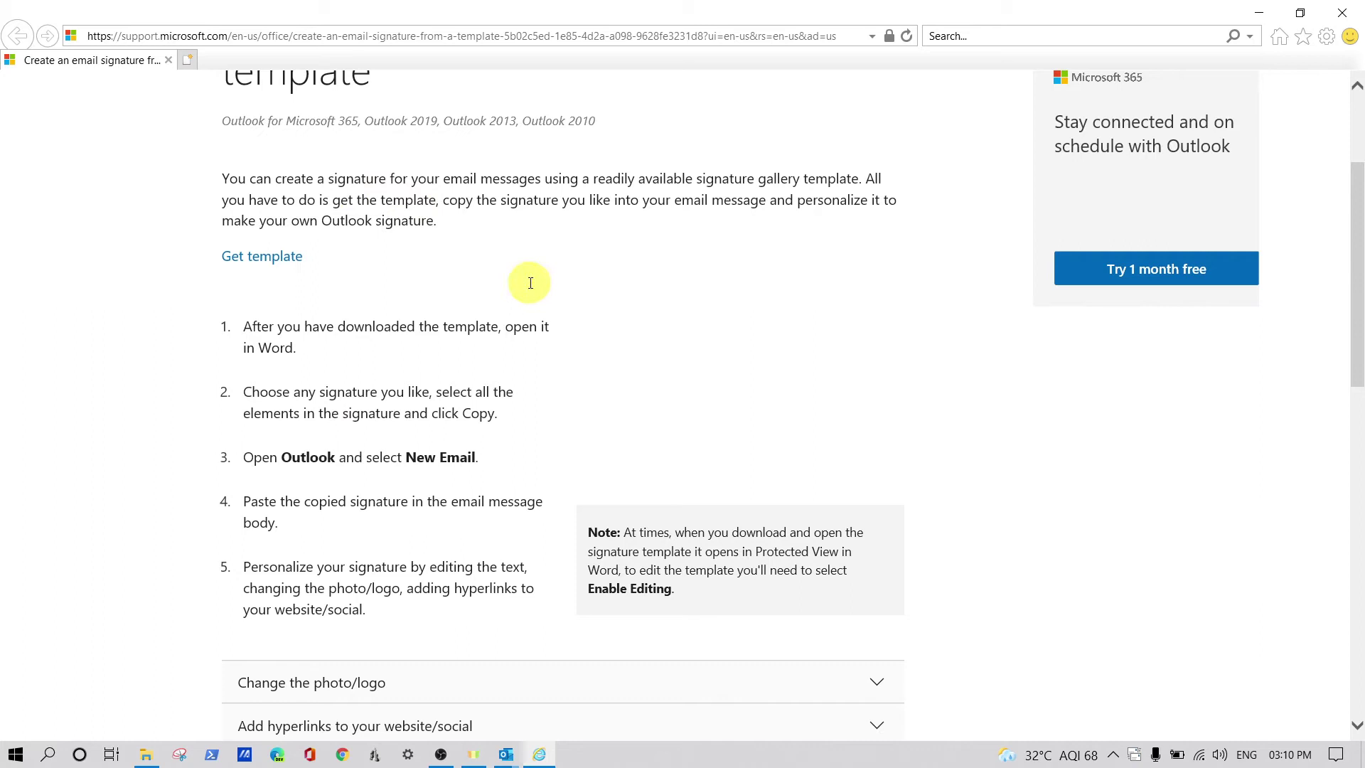
click(275, 263)
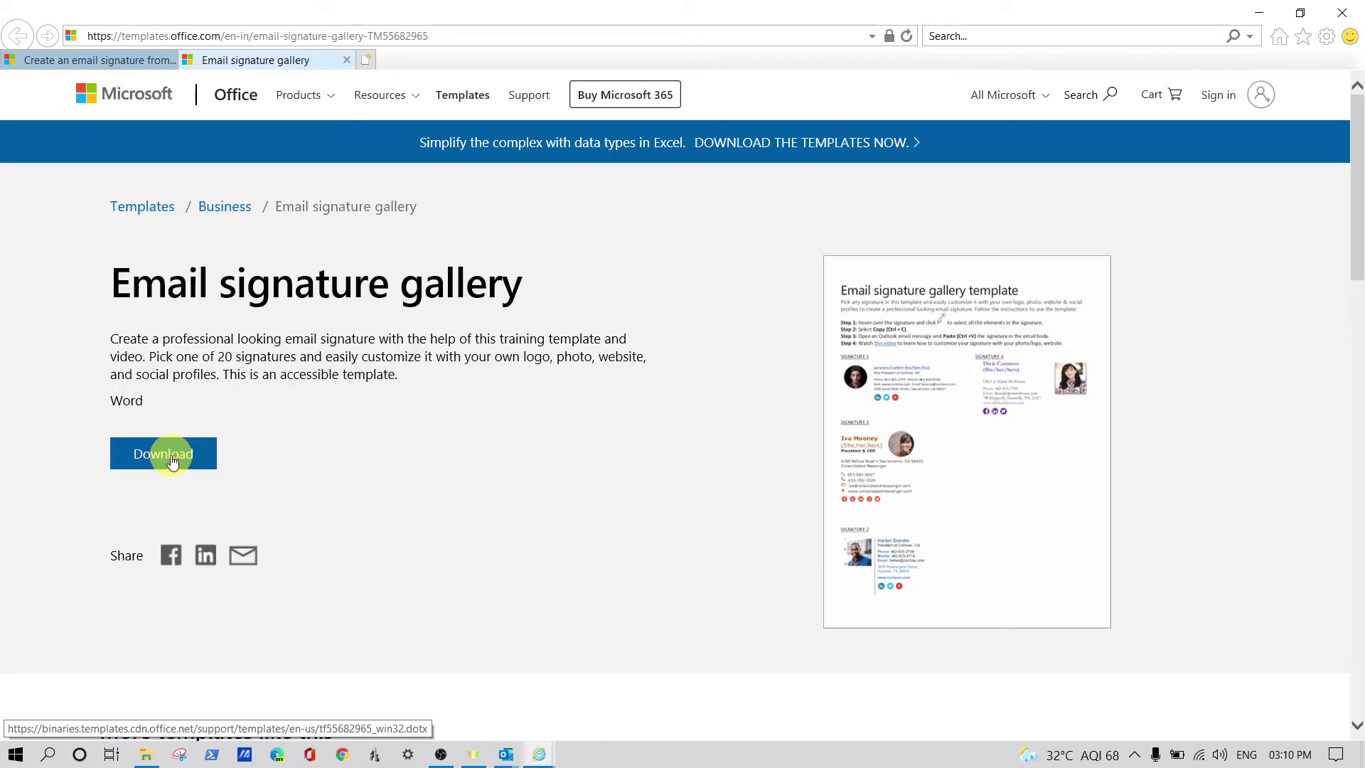
Step: Download the Email signature gallery template and open it directly in Word, allowing the program to launch
click(172, 461)
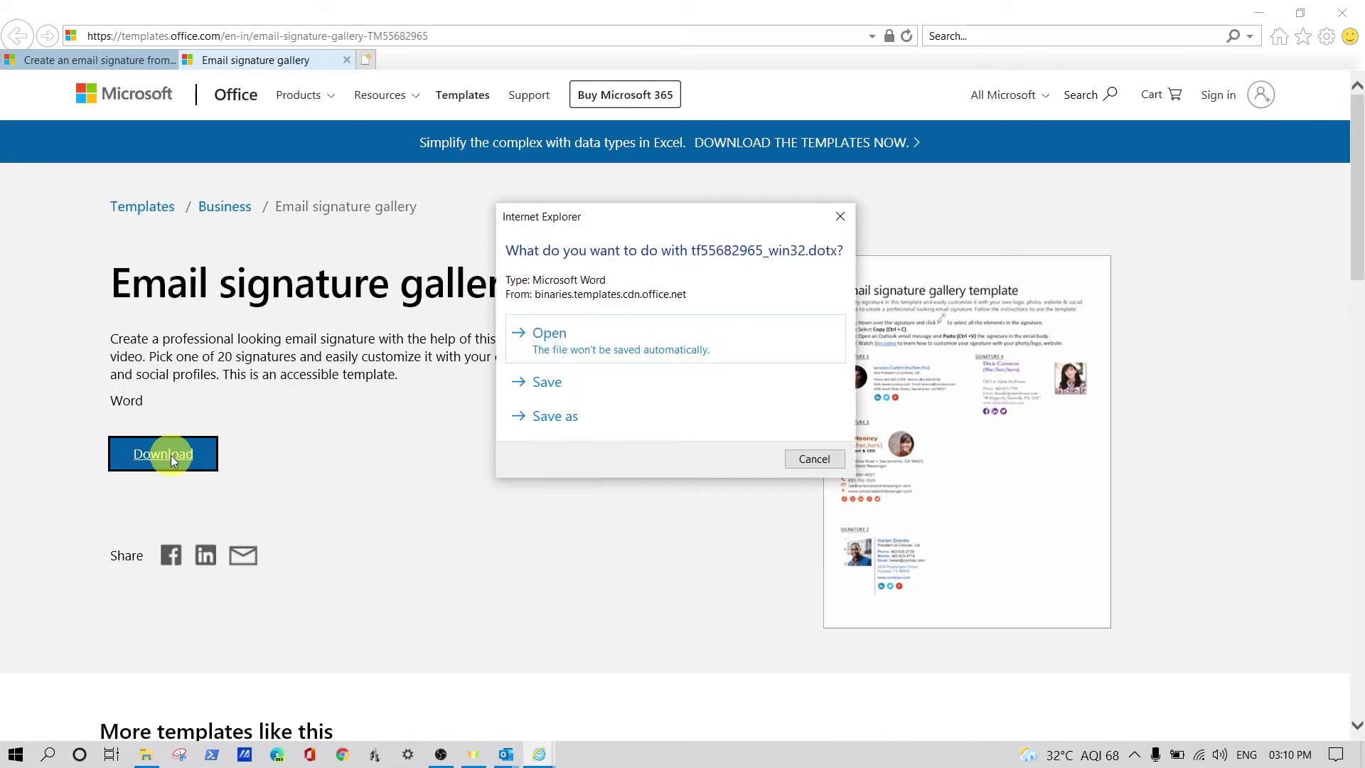
click(596, 336)
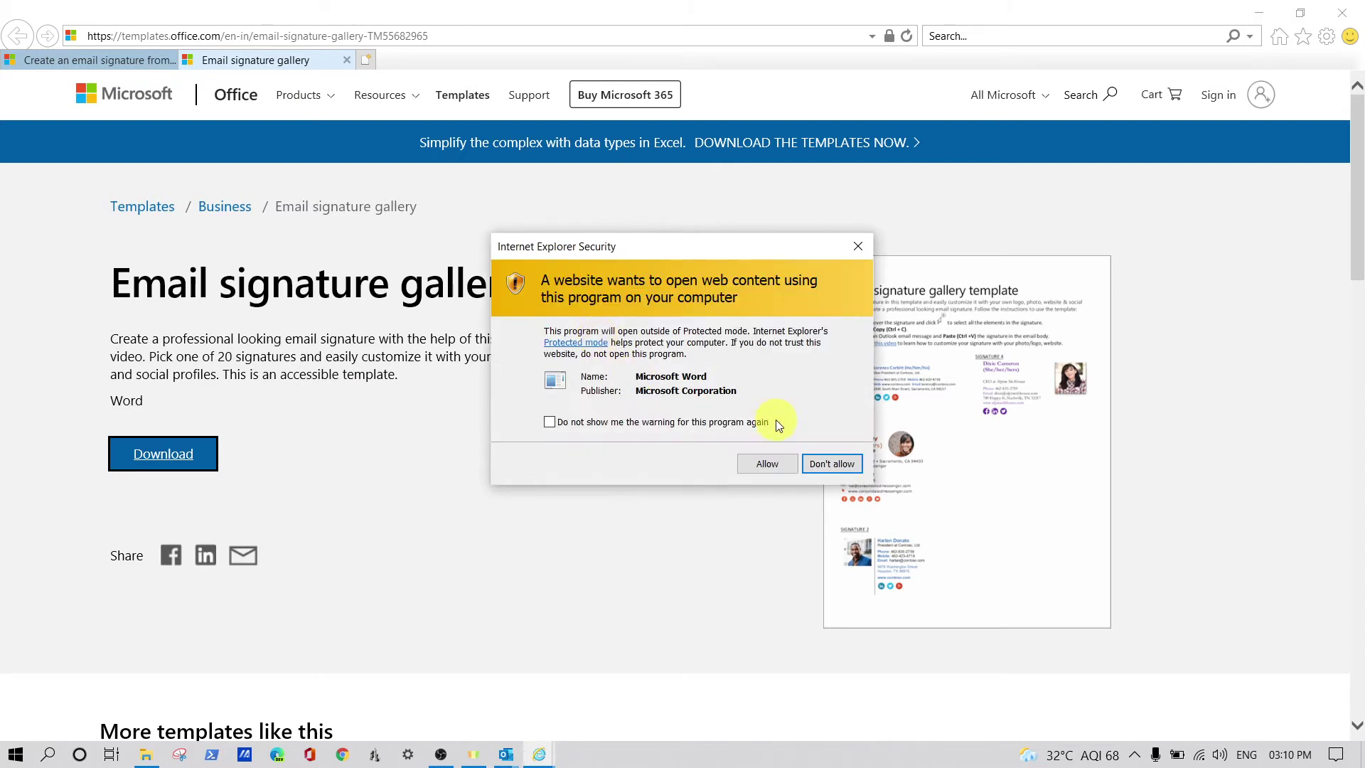
click(768, 464)
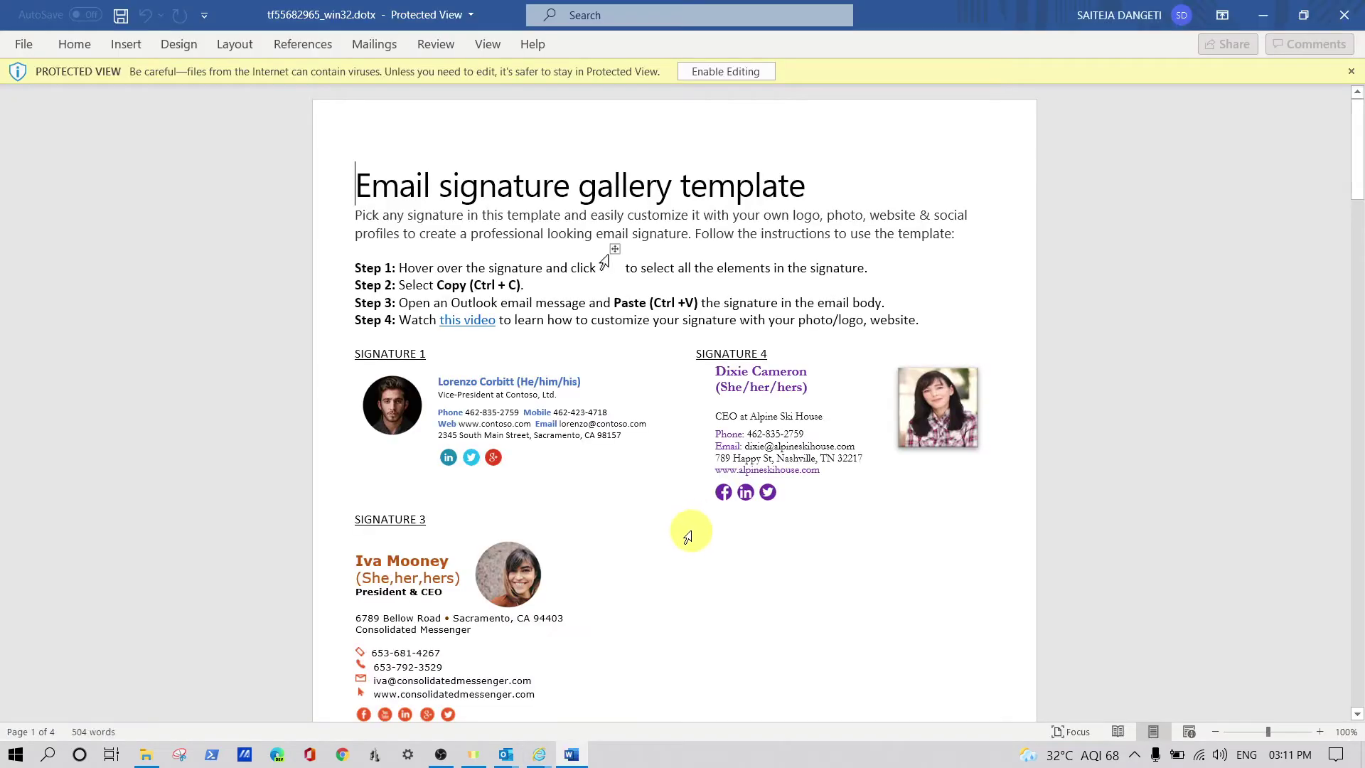
Step: Look through the signature designs in the Email signature gallery template to compare the available layouts
scroll(561, 436, down, 3)
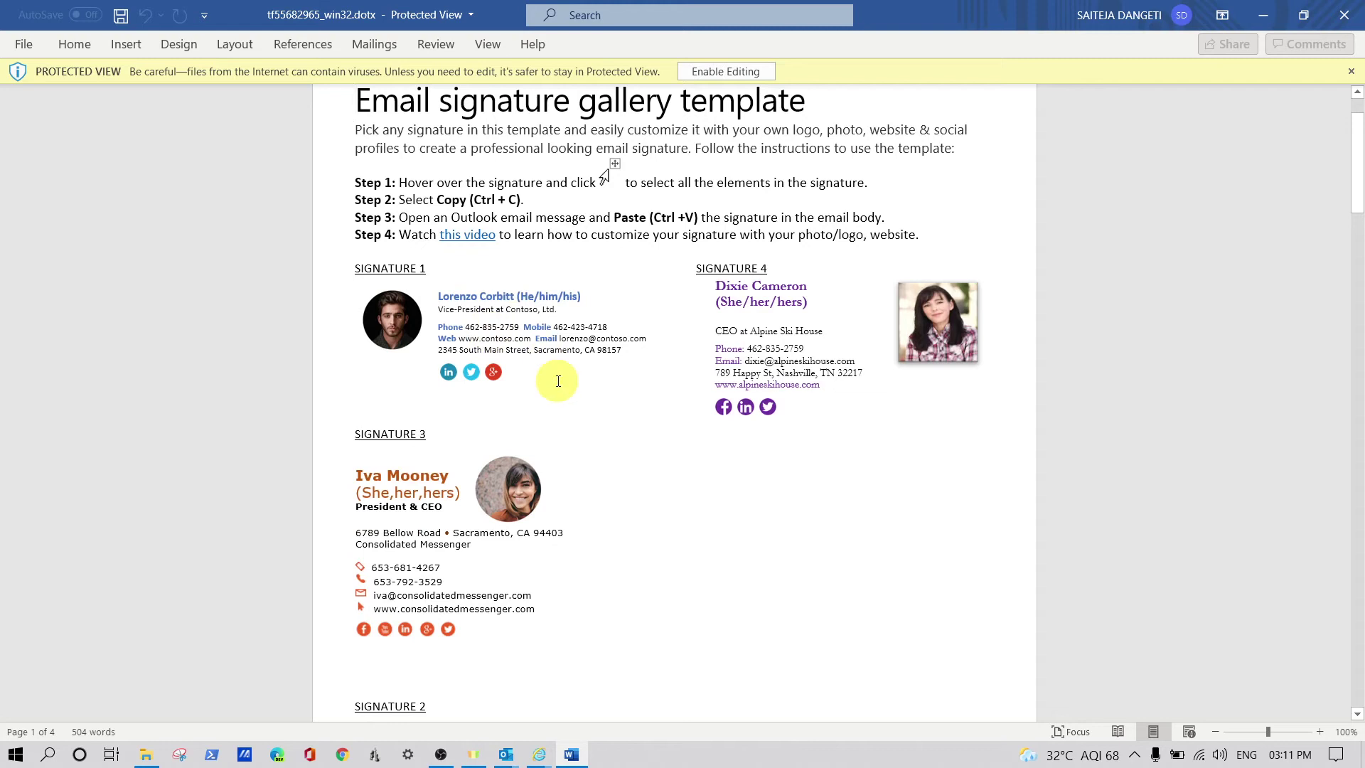
scroll(558, 377, down, 3)
scroll(591, 370, down, 1)
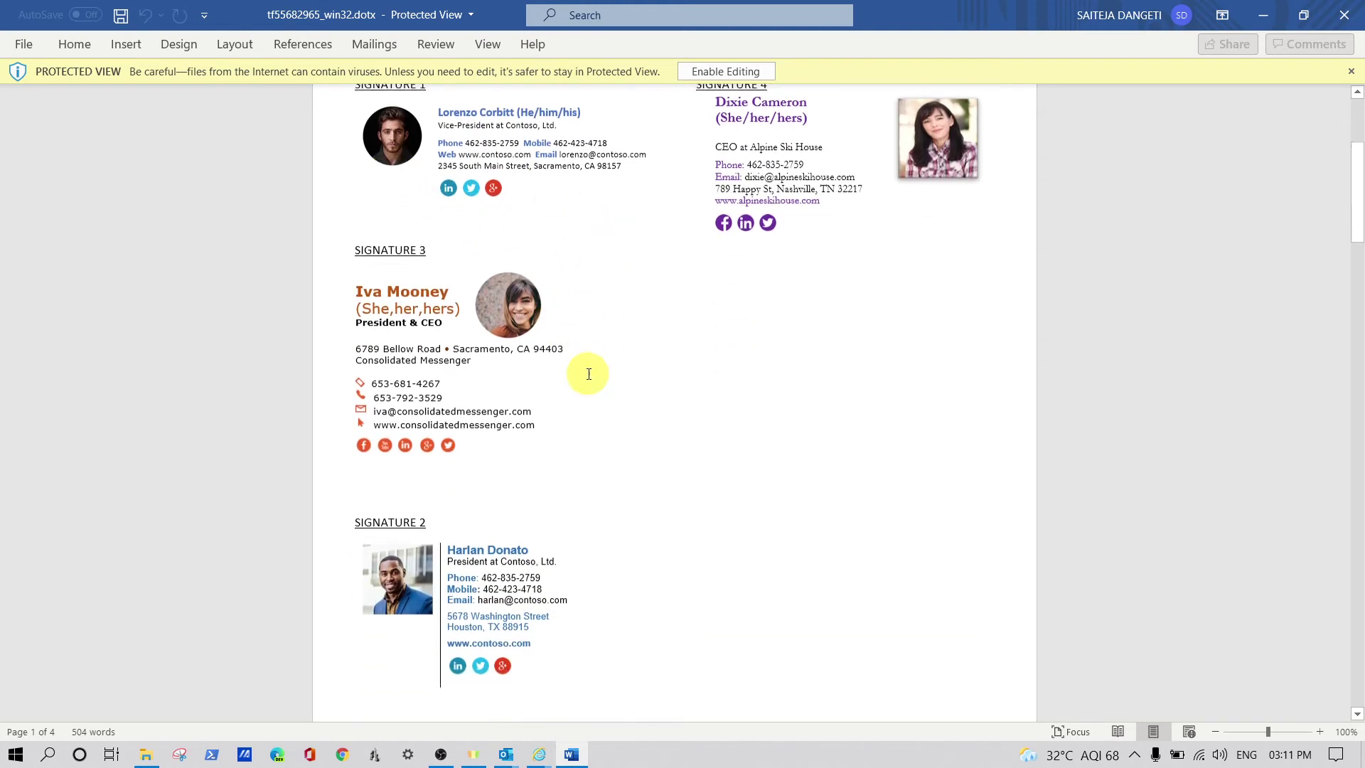
scroll(575, 425, down, 15)
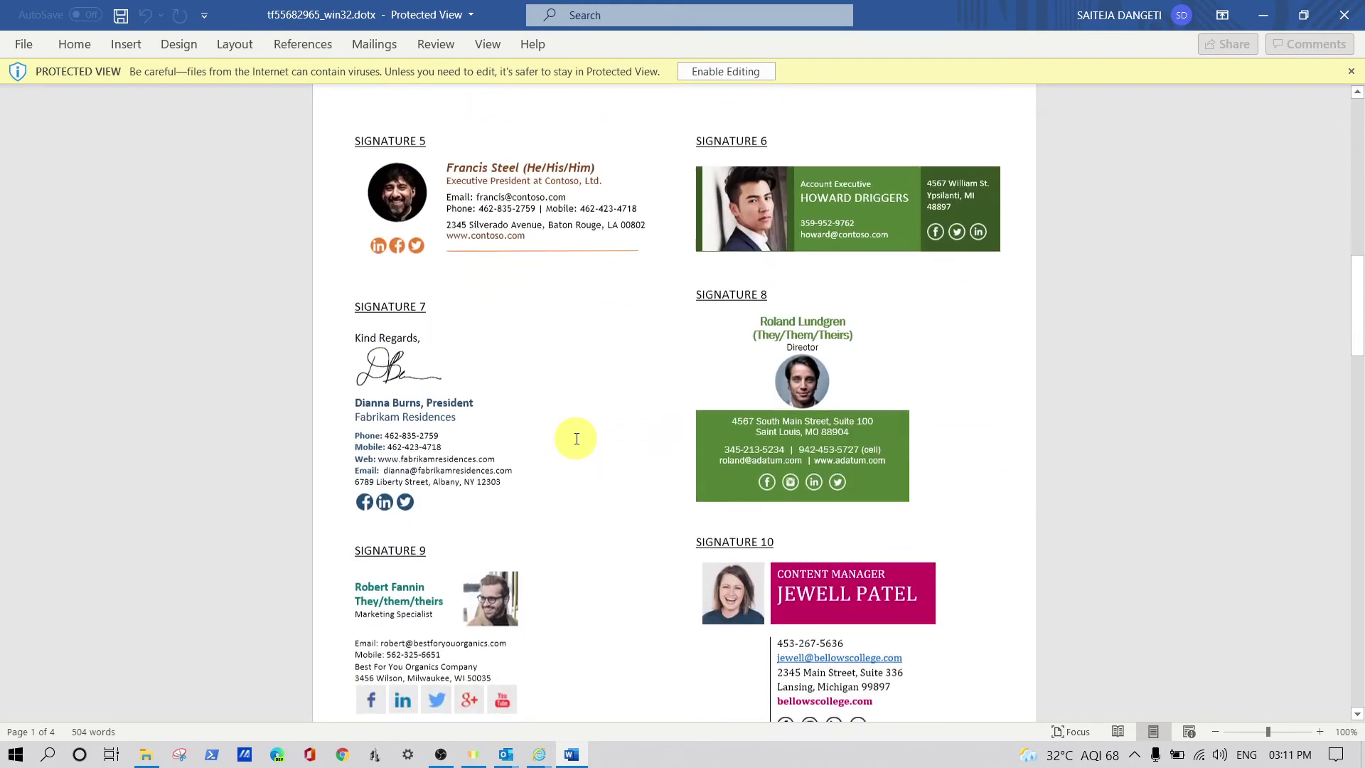
scroll(575, 439, down, 8)
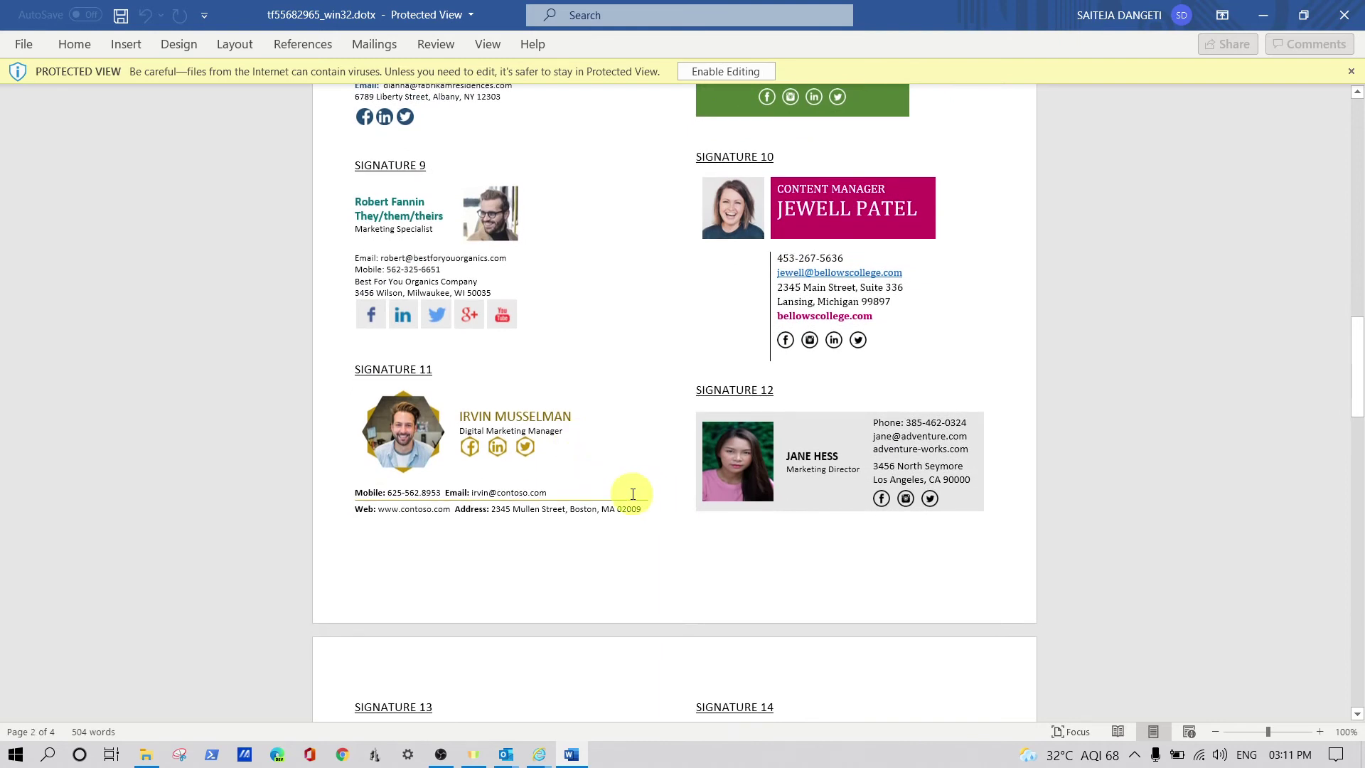
scroll(630, 490, up, 4)
scroll(618, 494, down, 2)
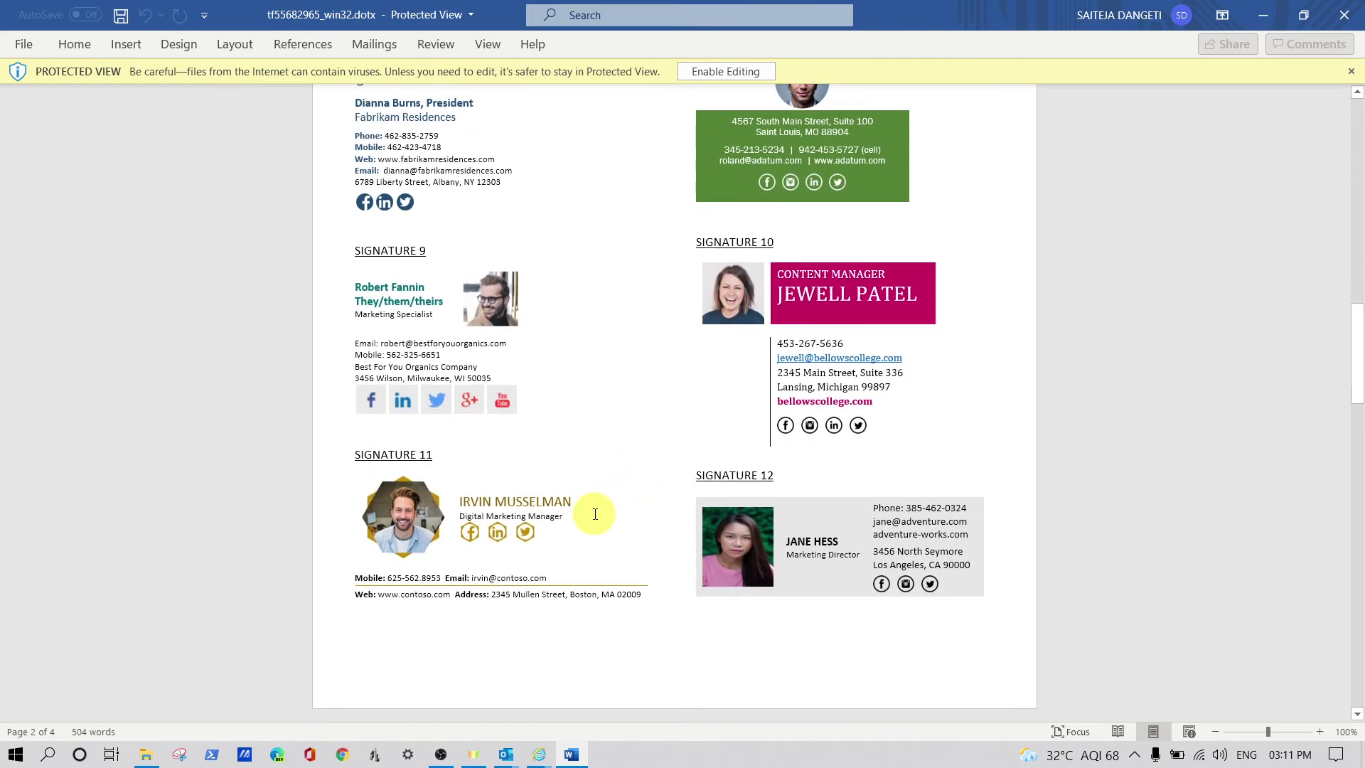
scroll(596, 514, up, 14)
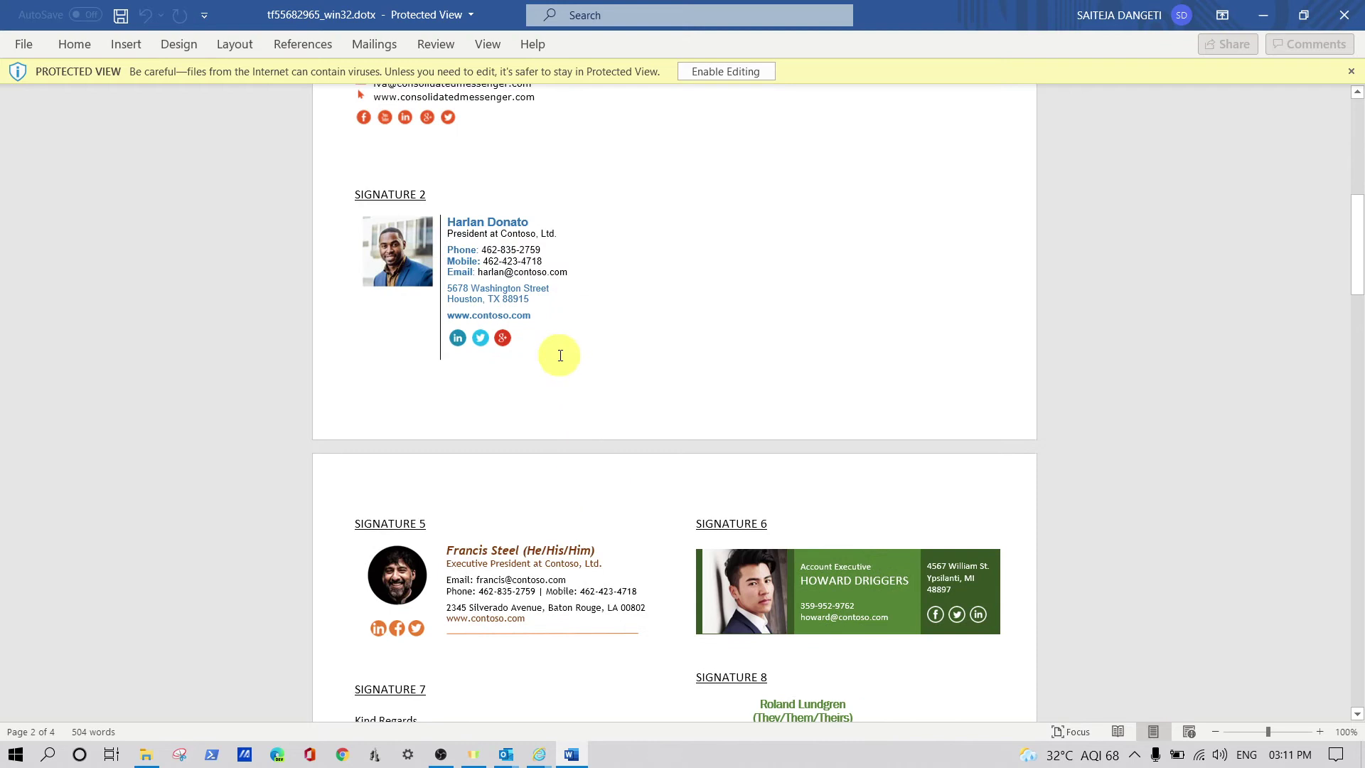
scroll(560, 356, up, 11)
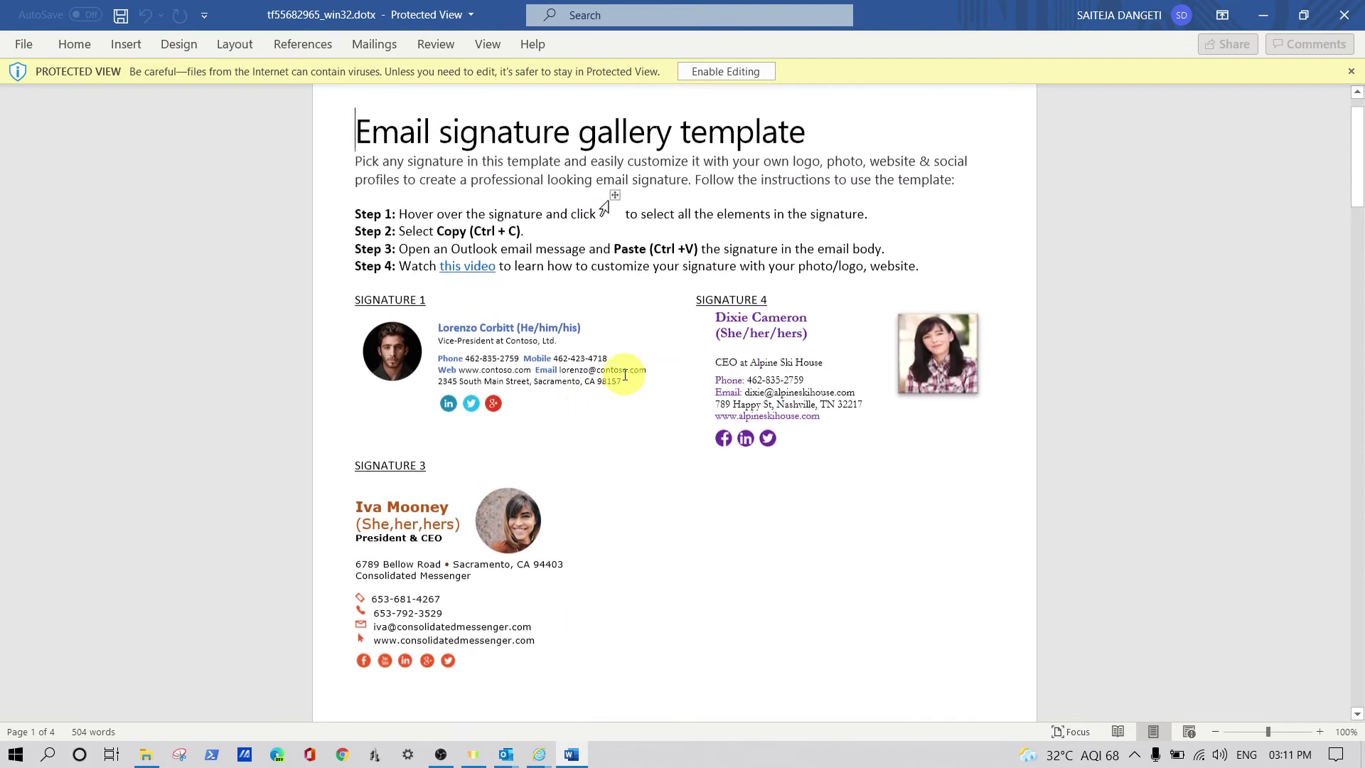
Step: Select the whole Signature 1 block in the gallery template, including its photo, contact details and social icons, and copy it
mouse_move(356, 325)
mouse_down()
mouse_move(359, 305)
mouse_move(459, 364)
mouse_up()
click(640, 435)
drag(617, 415, 388, 361)
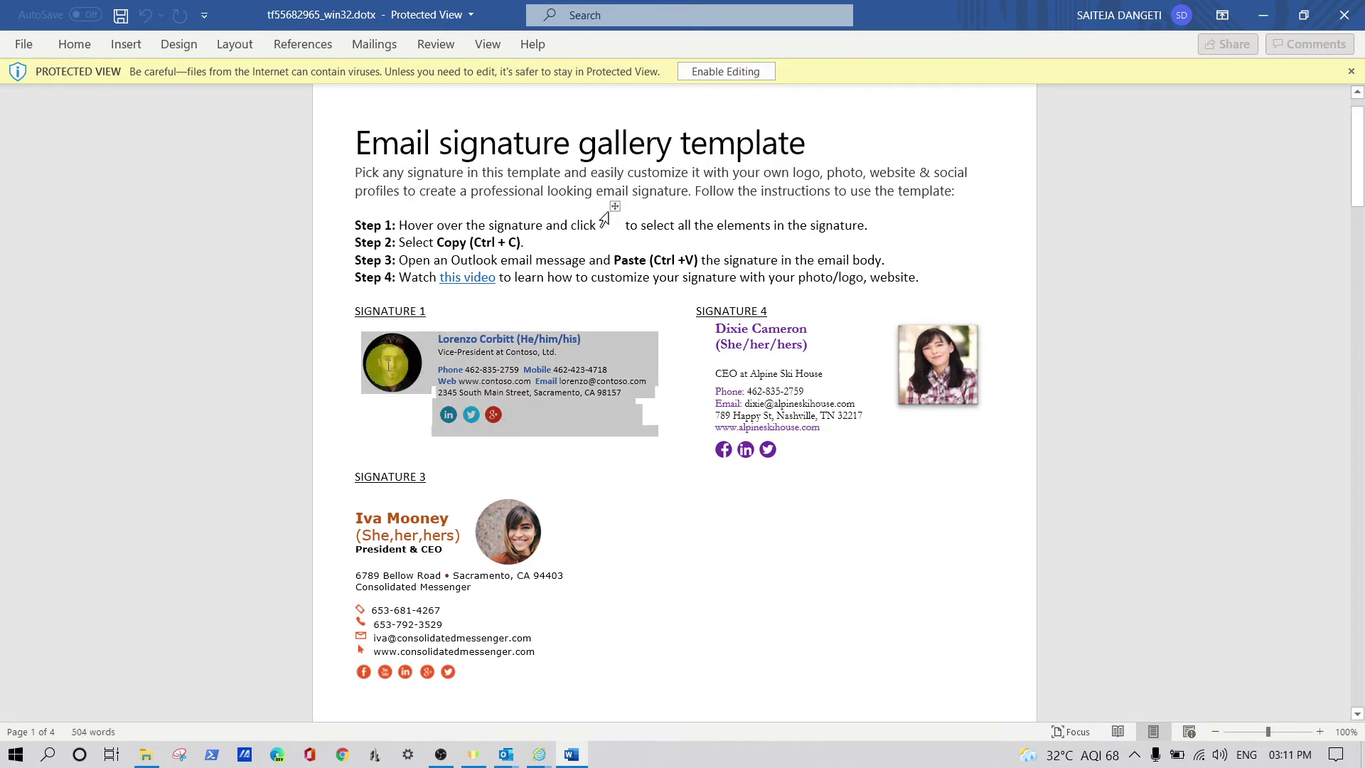
right_click(468, 365)
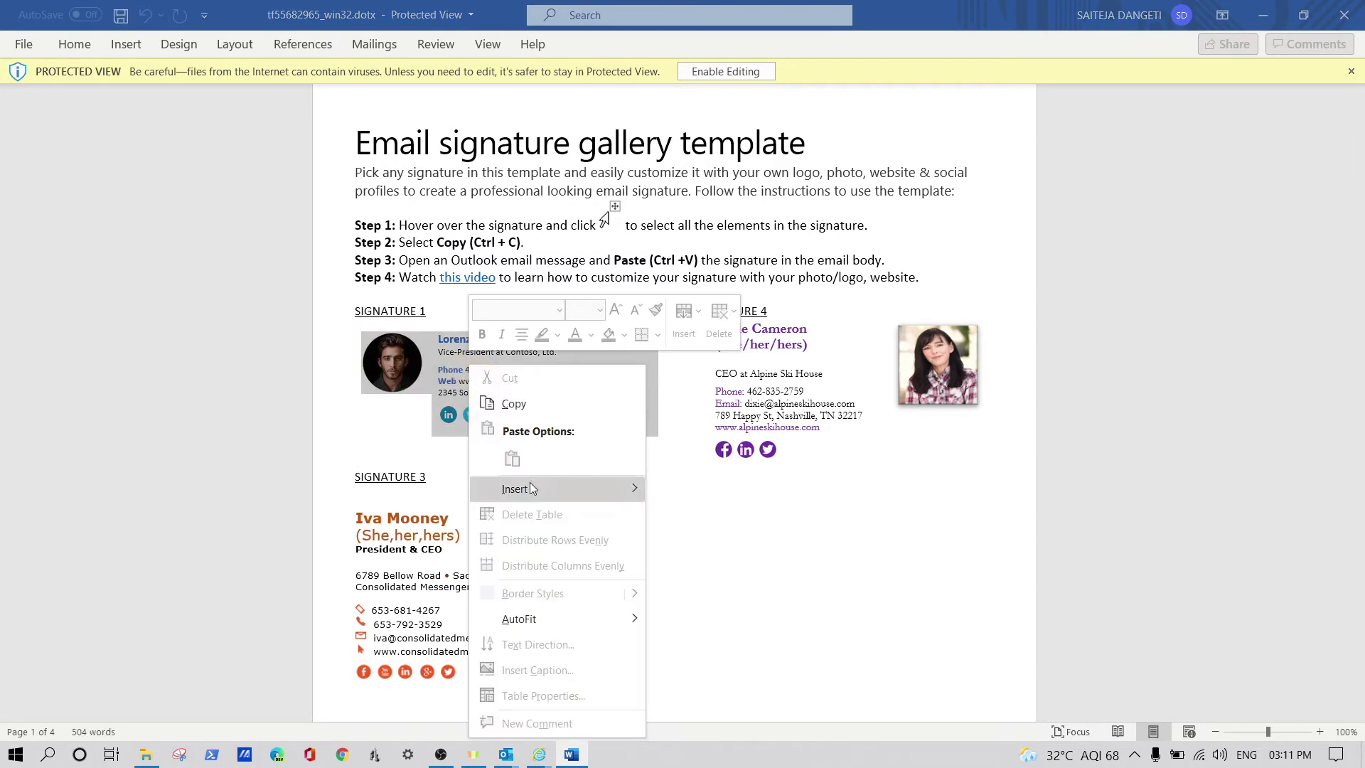
mouse_move(530, 485)
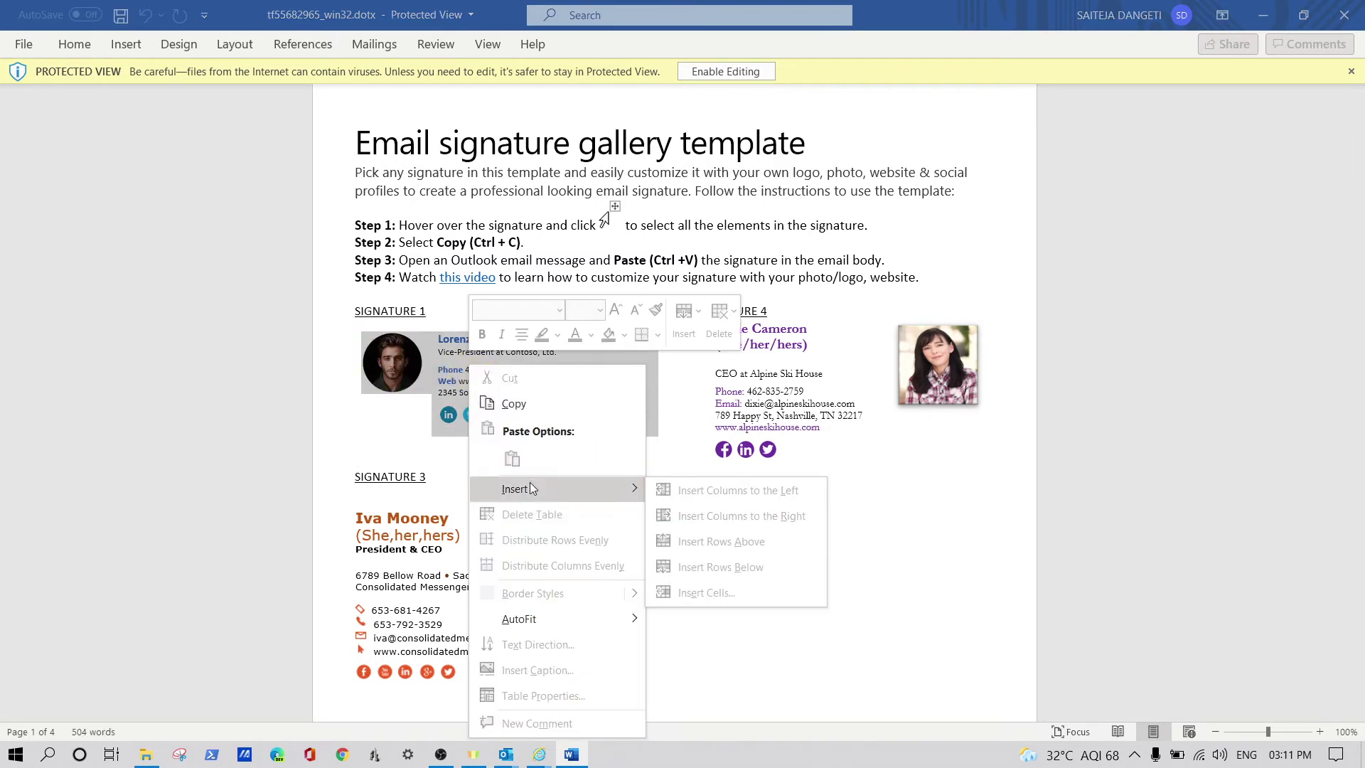
click(497, 411)
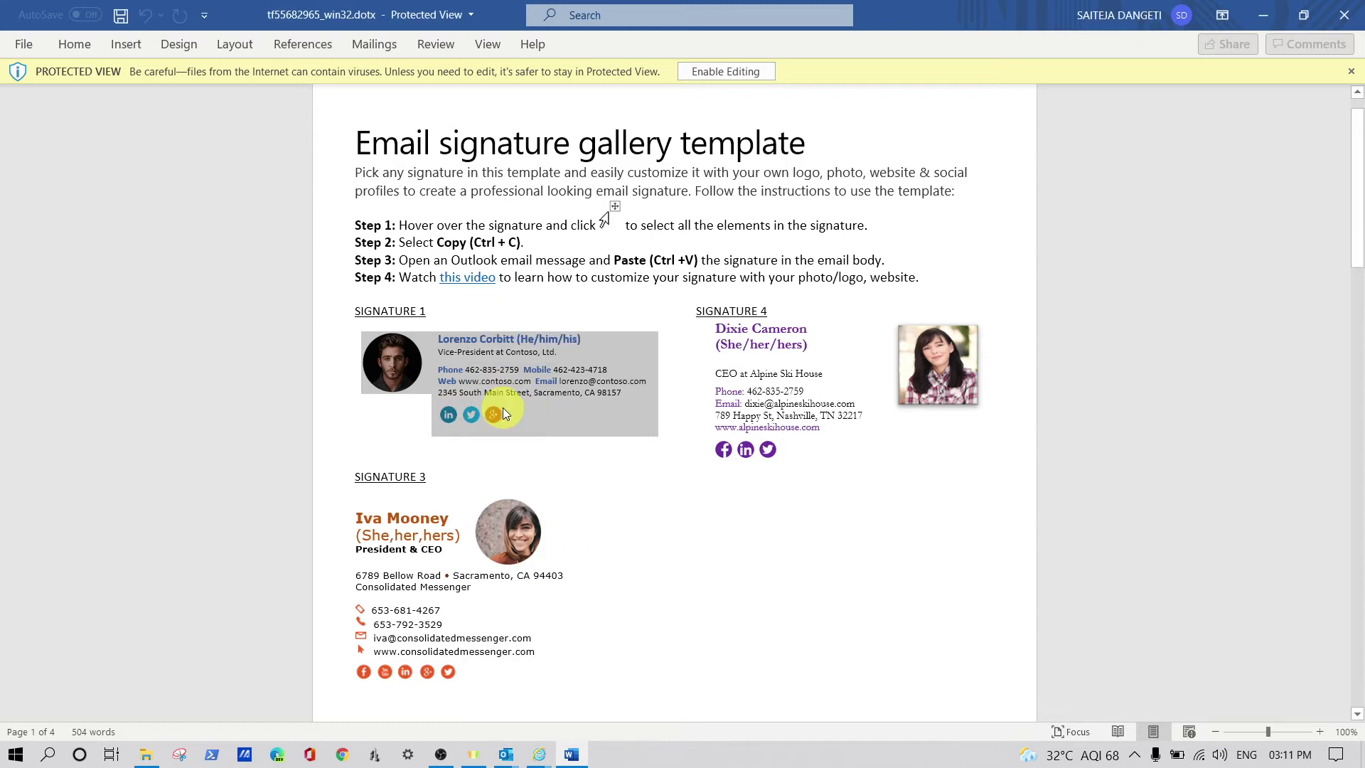
Step: Switch back to the untitled Outlook message, close the signature settings, and paste the copied signature into the message body
click(506, 754)
click(530, 688)
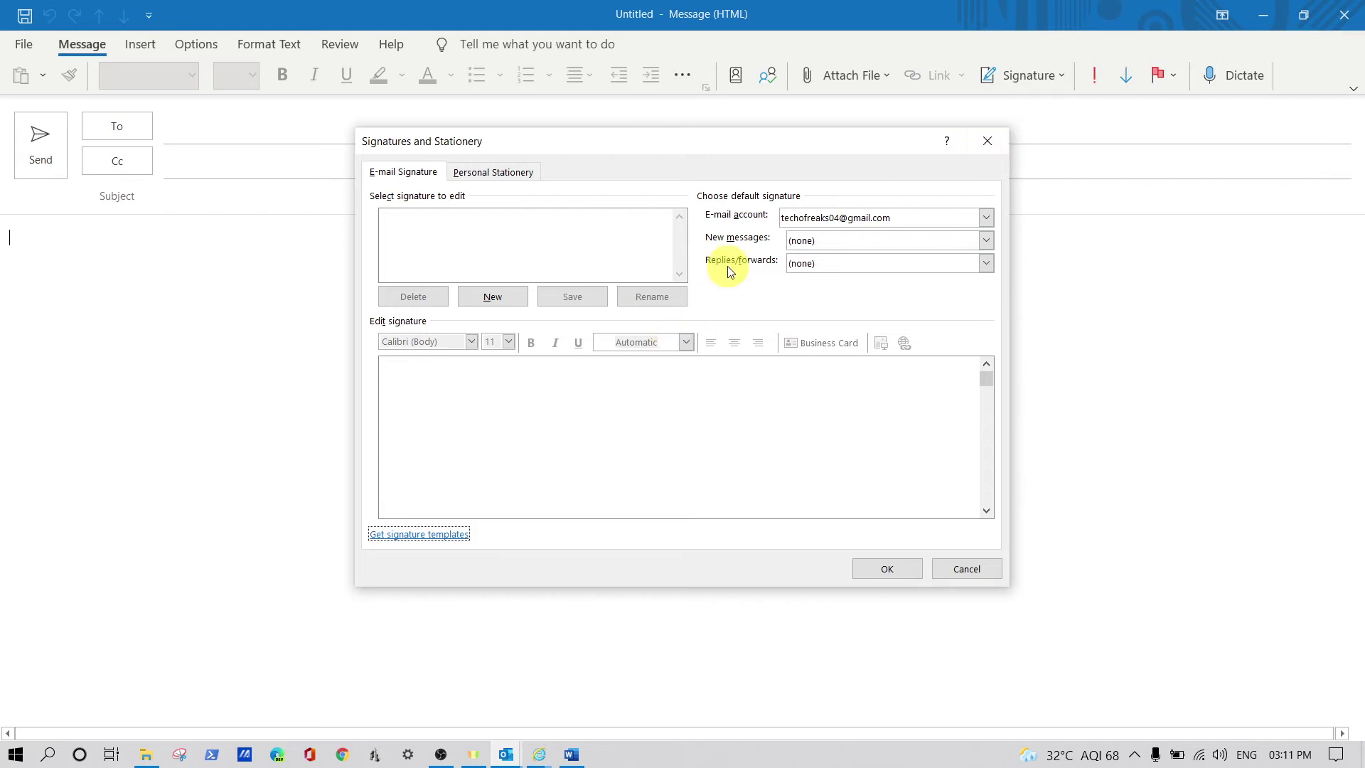
click(985, 145)
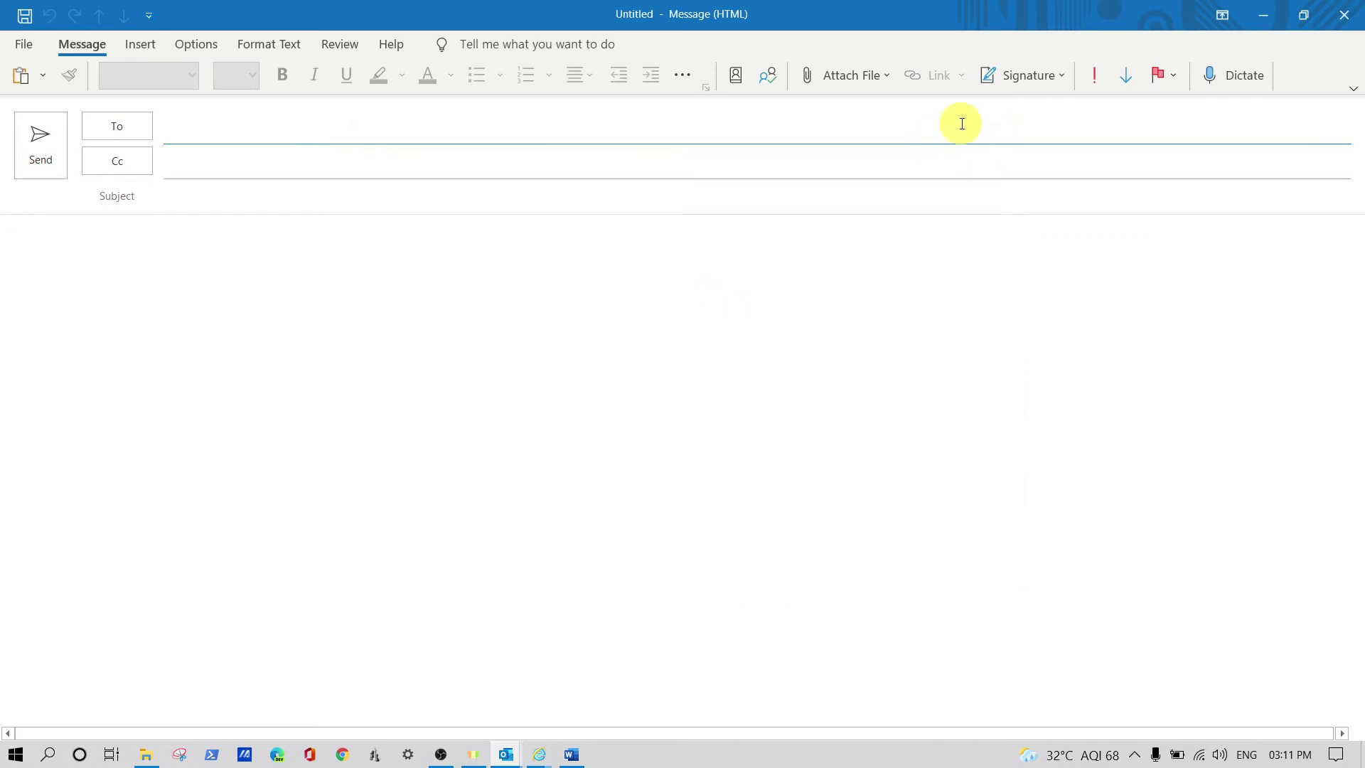
click(285, 288)
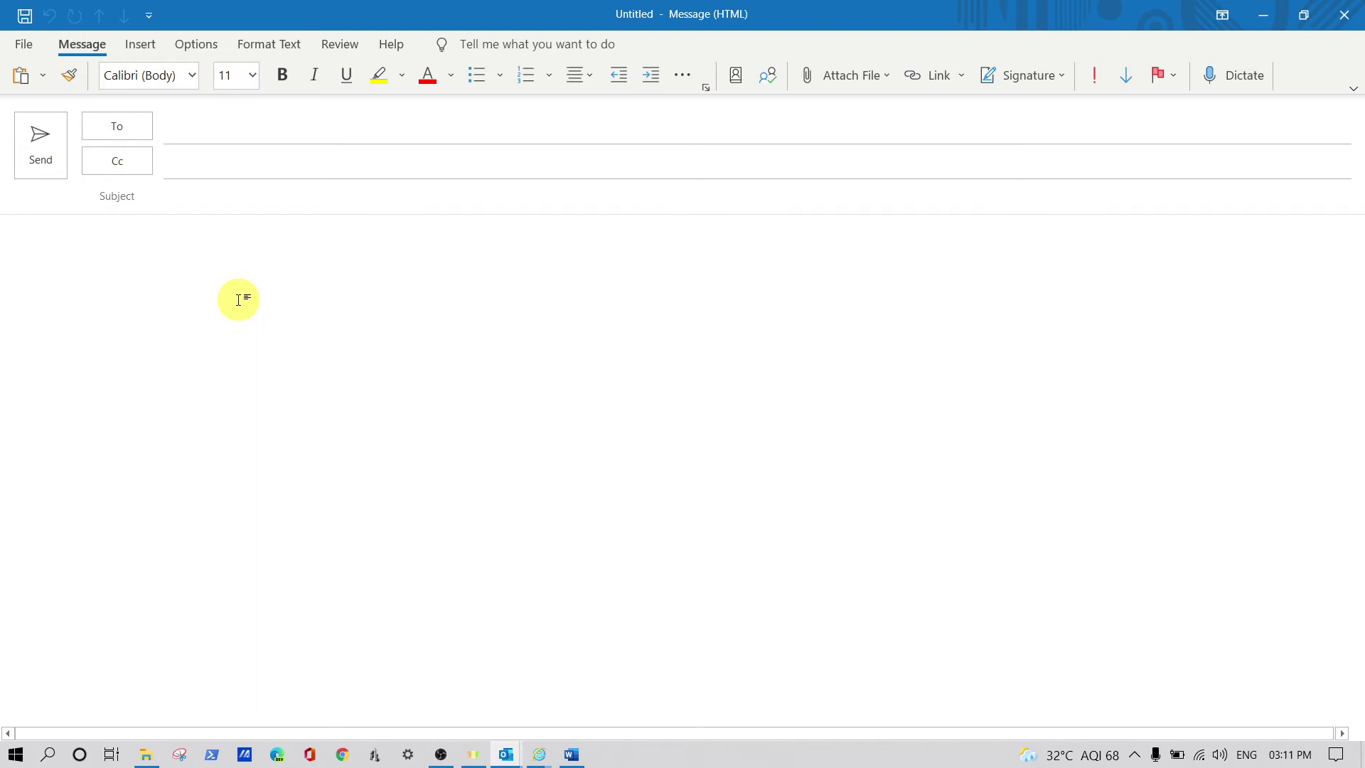
key(ctrl+v)
click(53, 269)
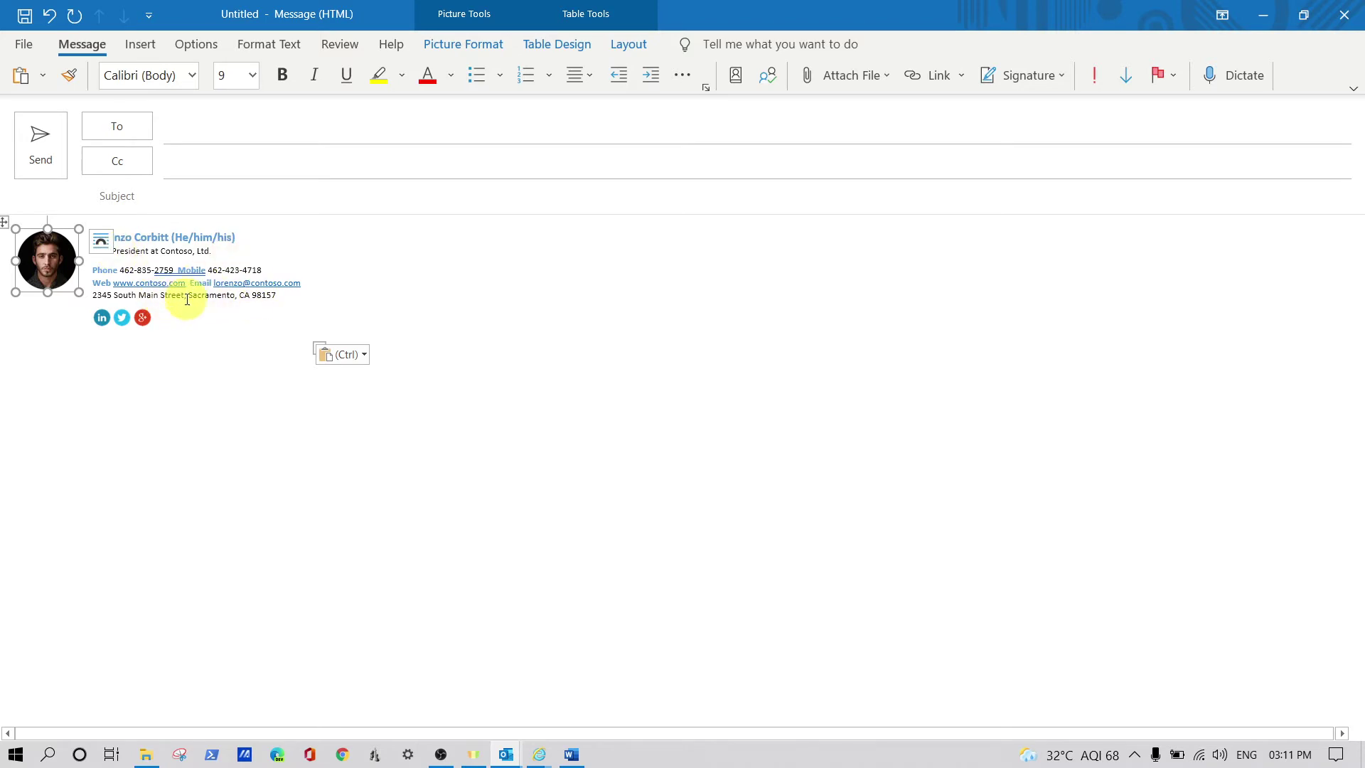
click(1056, 81)
click(1016, 135)
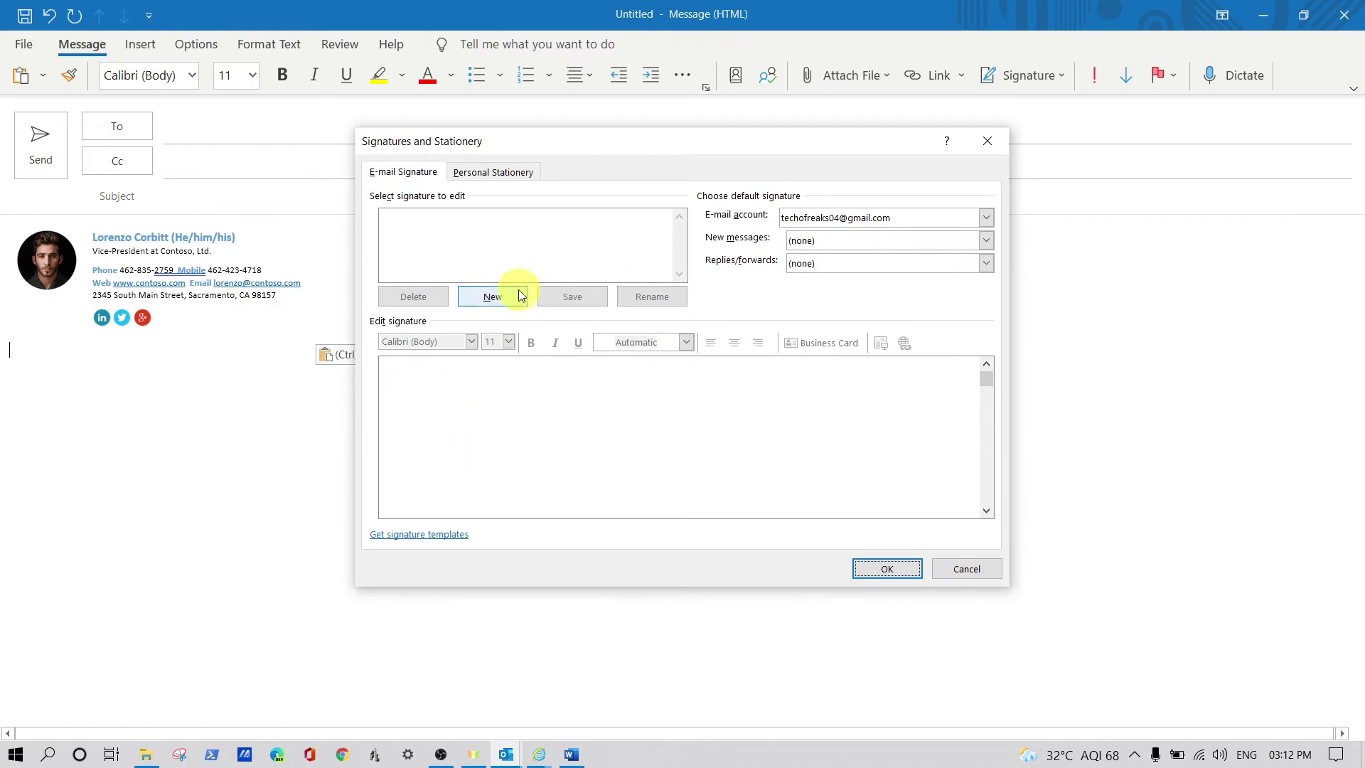
click(484, 295)
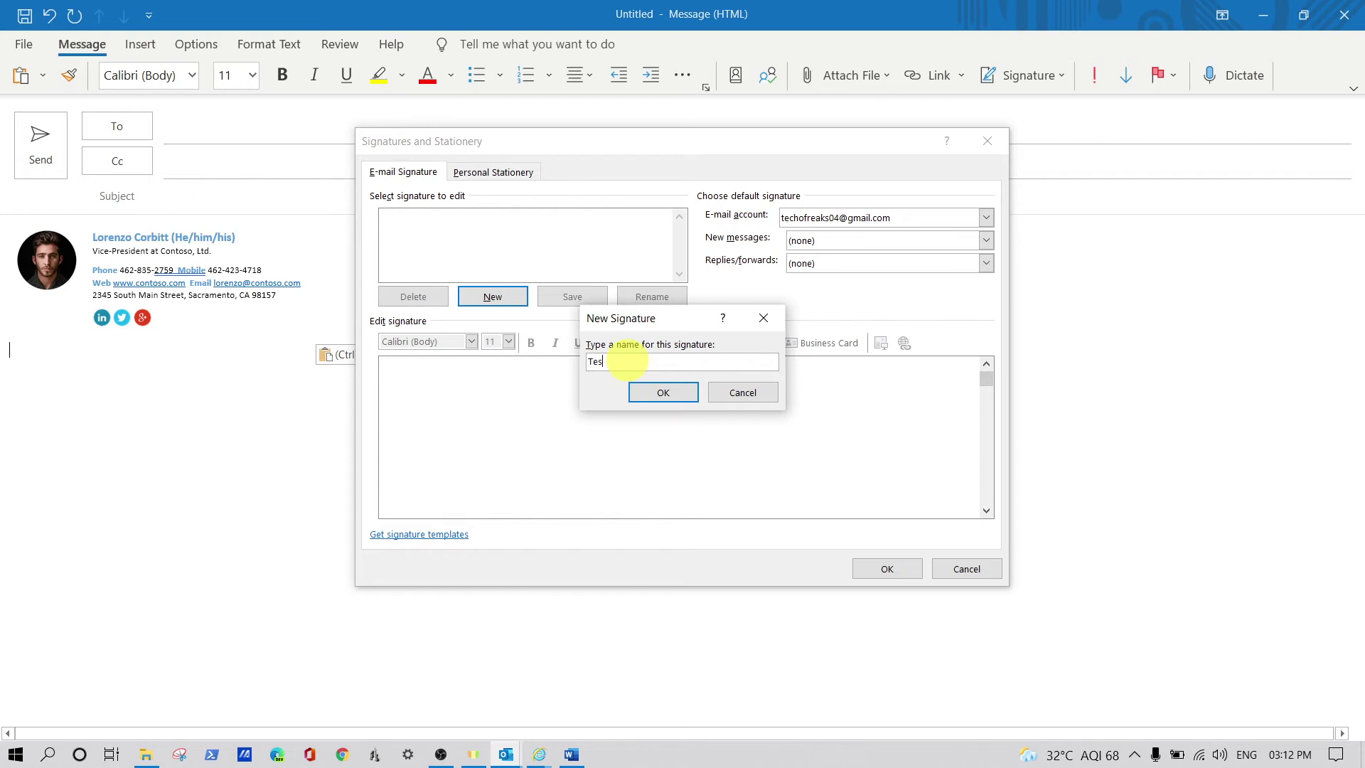
click(663, 393)
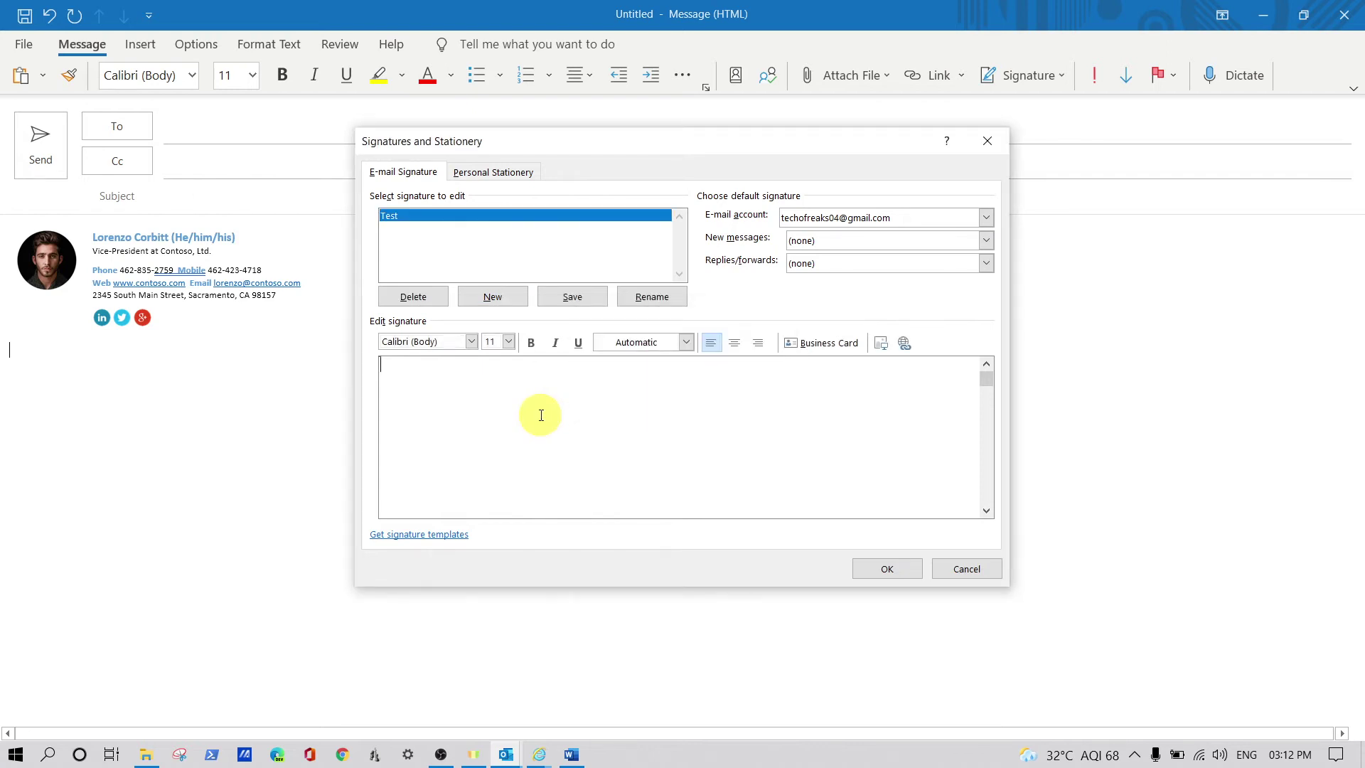
key(ctrl+v)
right_click(416, 395)
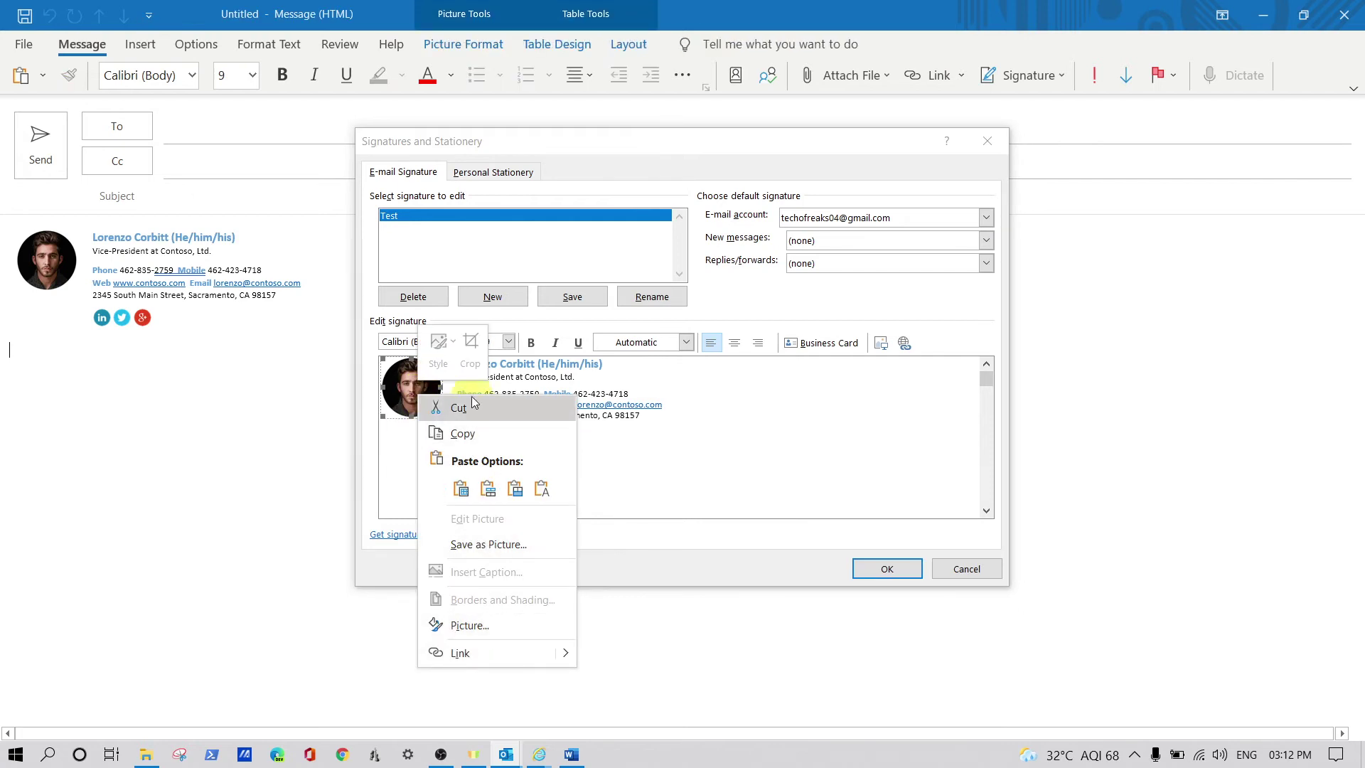
click(636, 465)
click(990, 142)
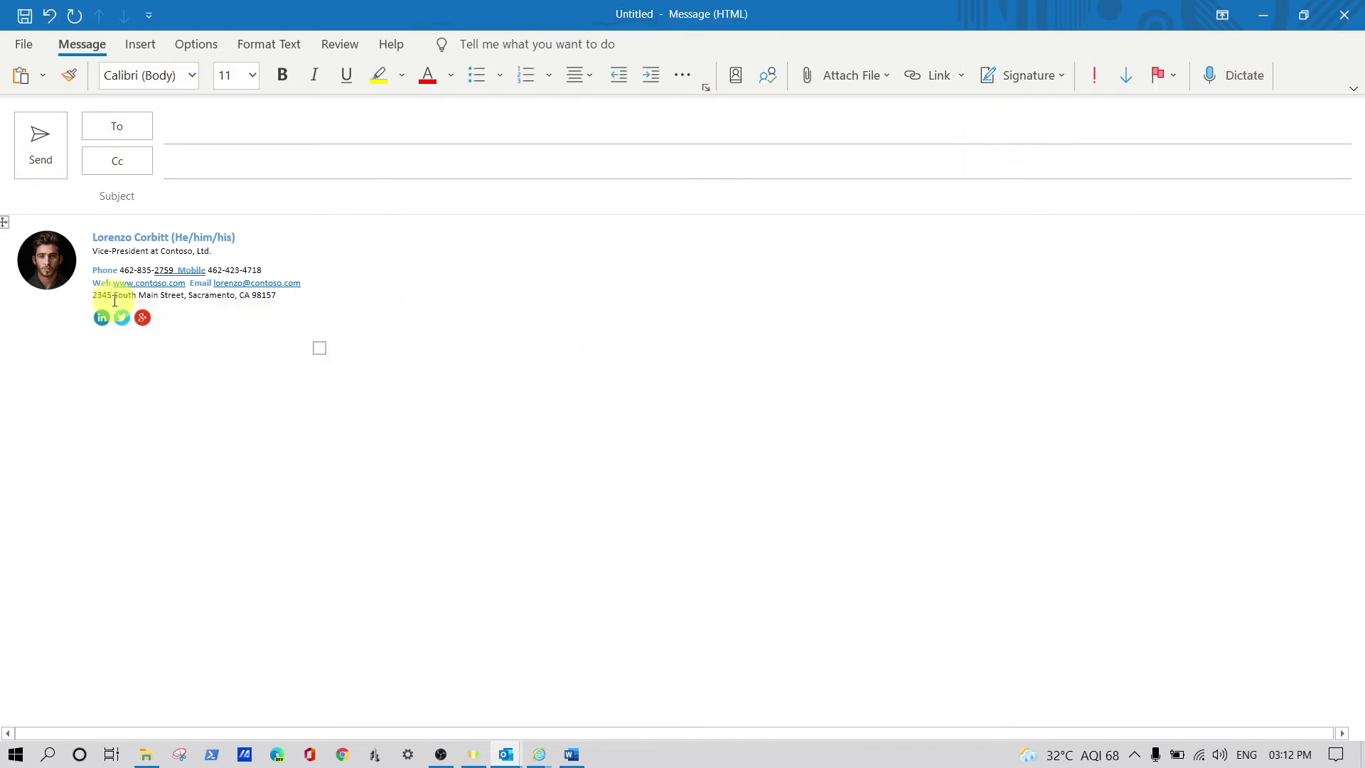
Step: Replace the portrait in the pasted signature with the picture file IMG_20190910_005922.jpg from the Desktop folder
click(51, 260)
right_click(55, 263)
mouse_move(158, 439)
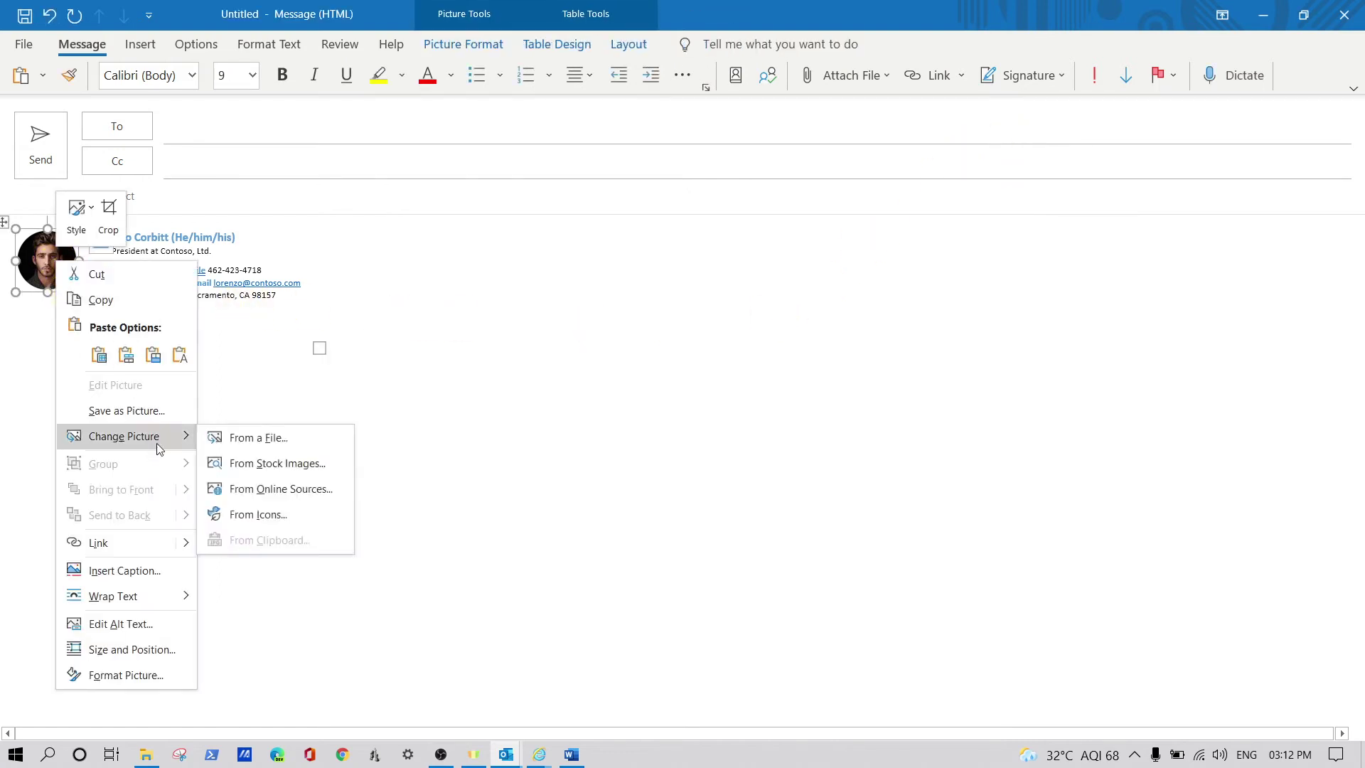
click(237, 447)
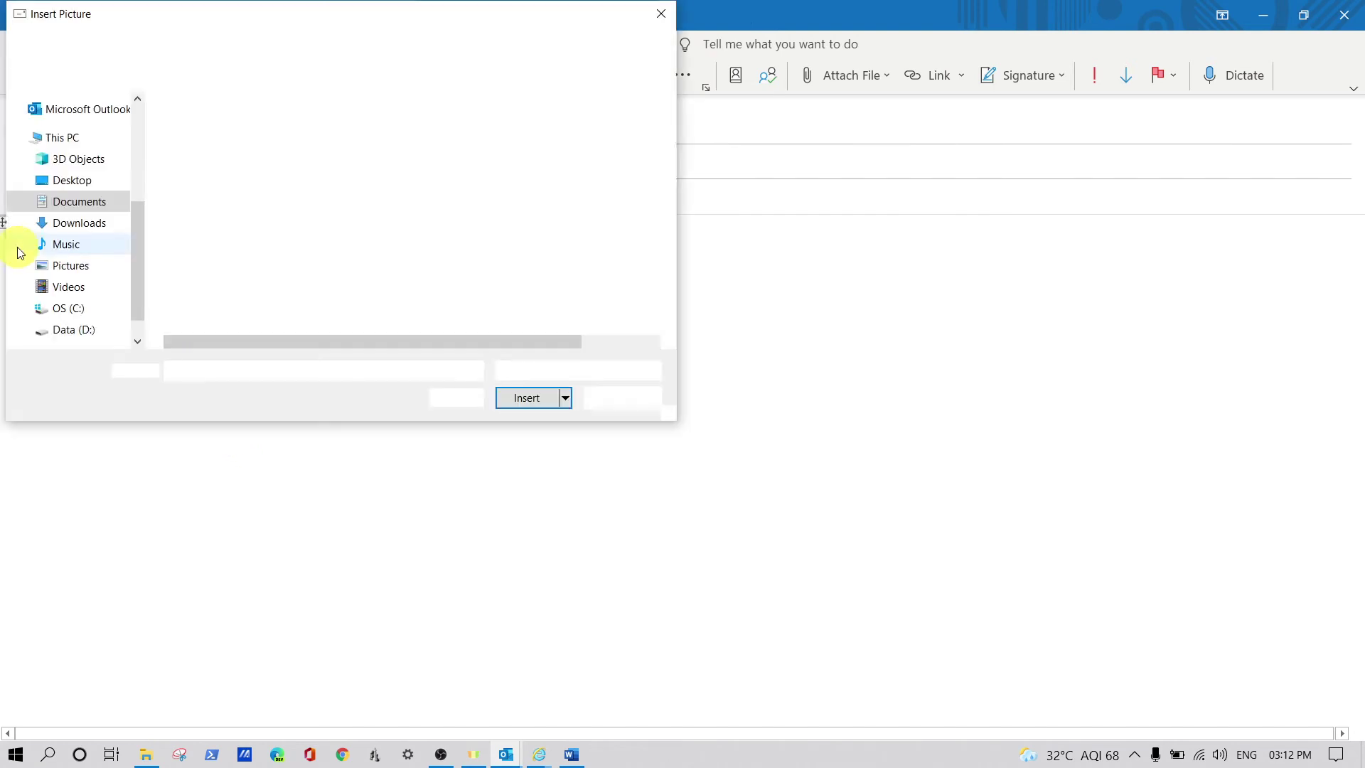
drag(210, 31, 664, 100)
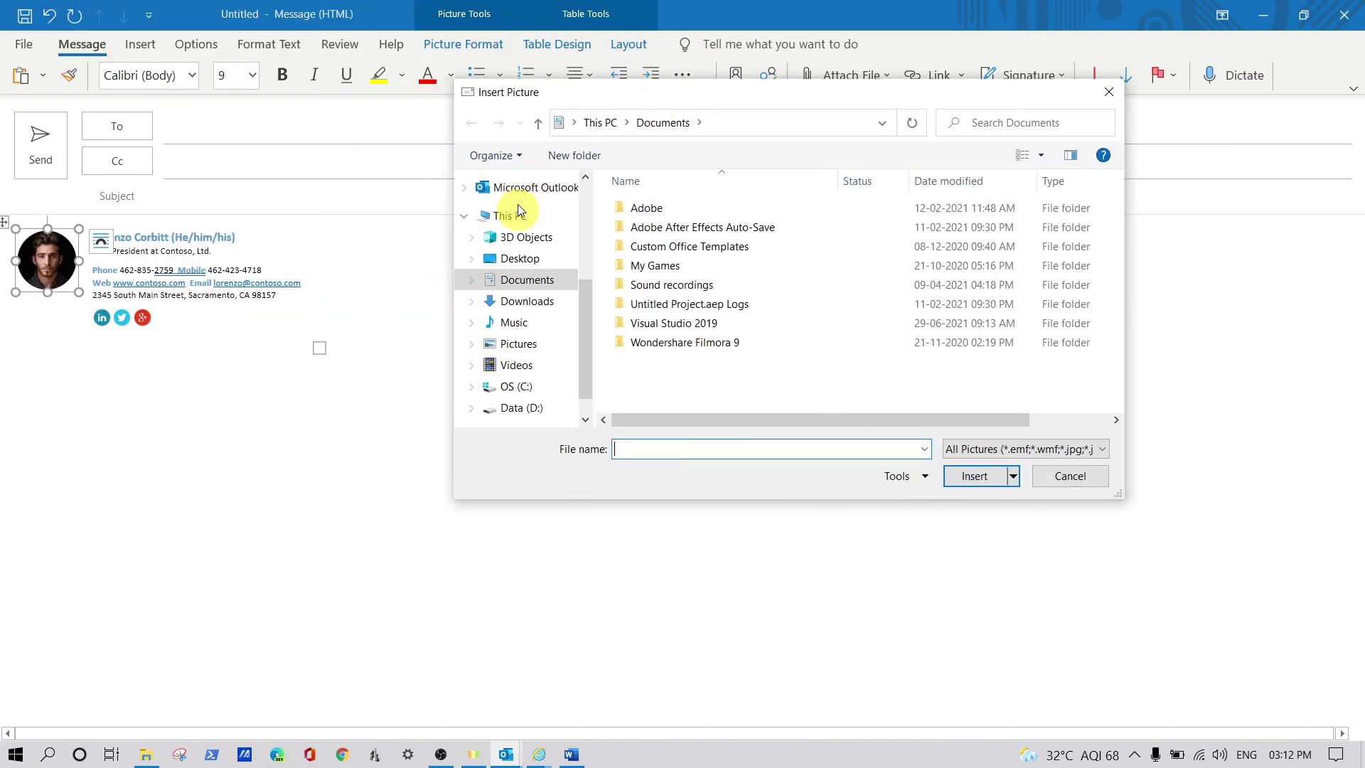
click(518, 259)
scroll(778, 313, down, 1)
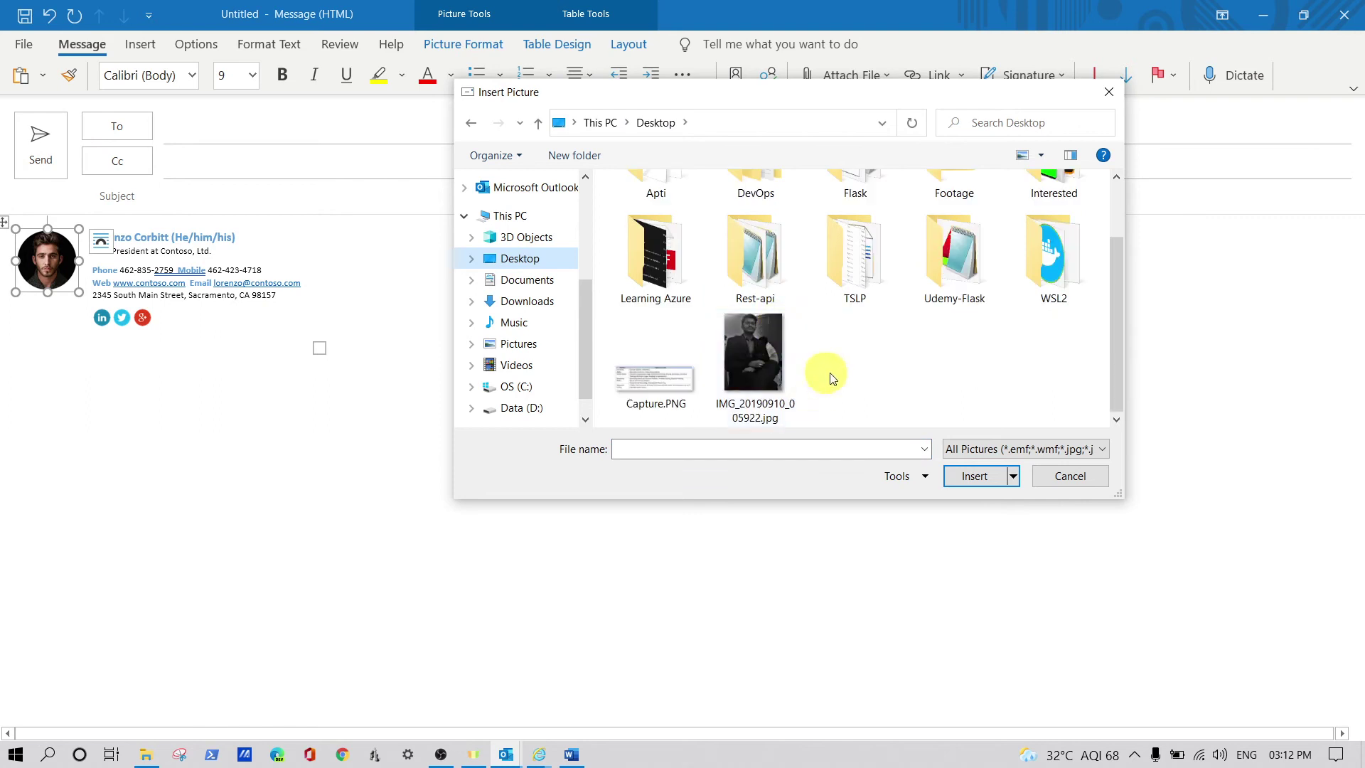
click(768, 363)
click(974, 476)
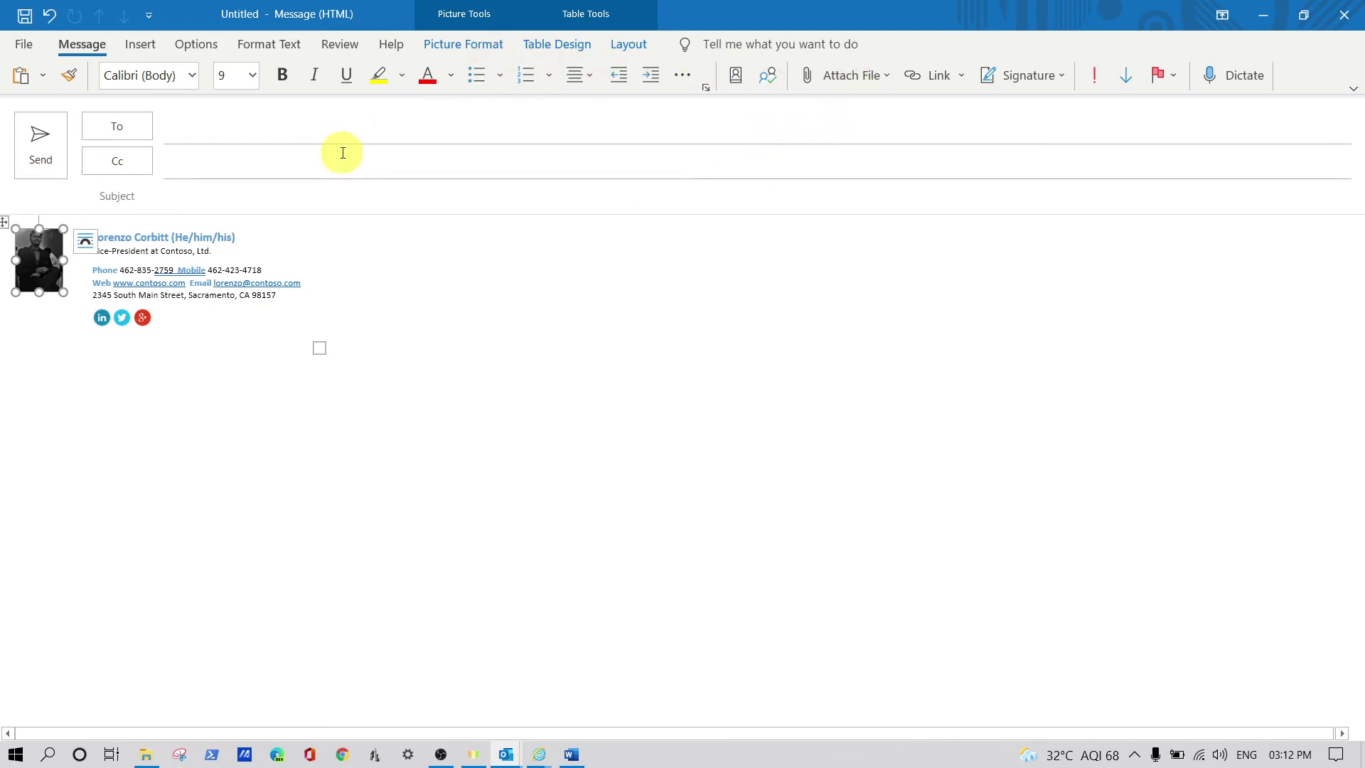
Step: Apply the first preset picture effect to the signature's replaced photo
click(200, 45)
click(250, 44)
click(215, 45)
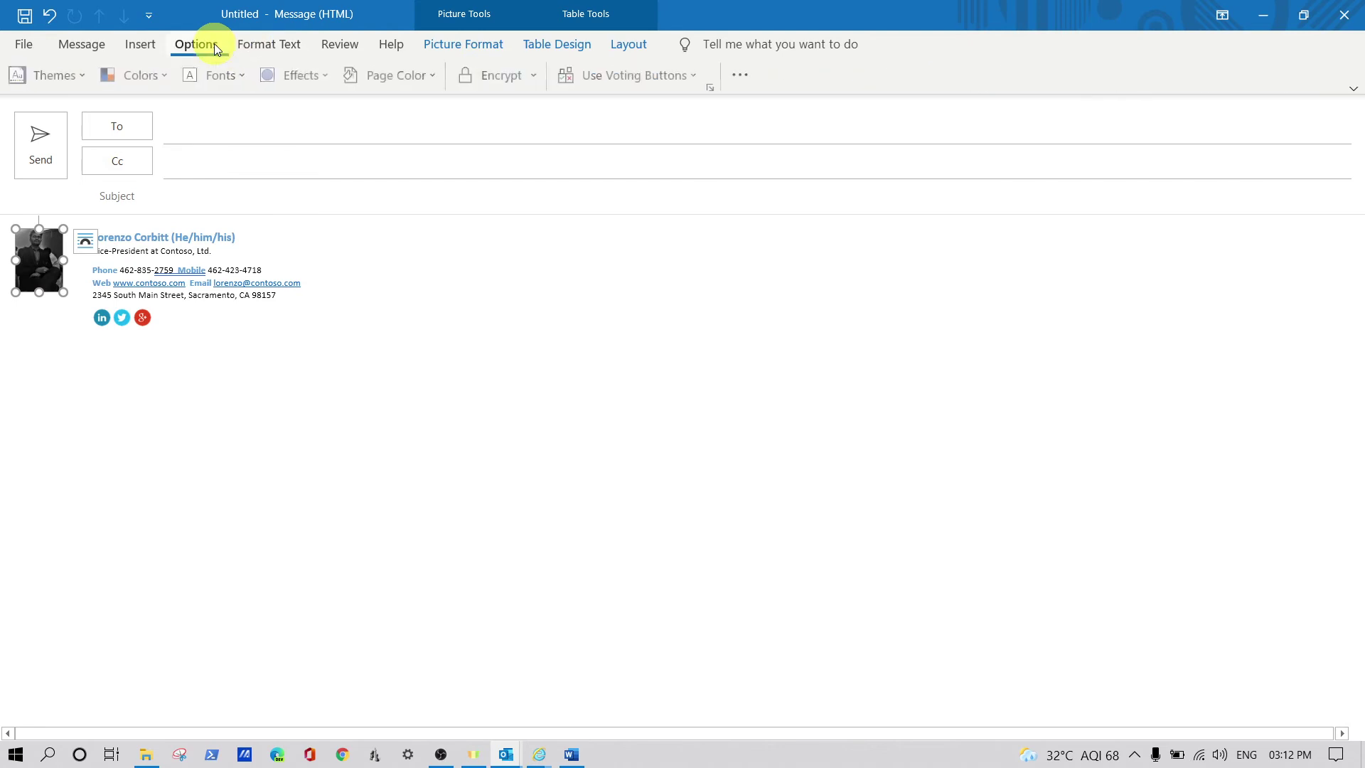
click(489, 77)
mouse_move(477, 123)
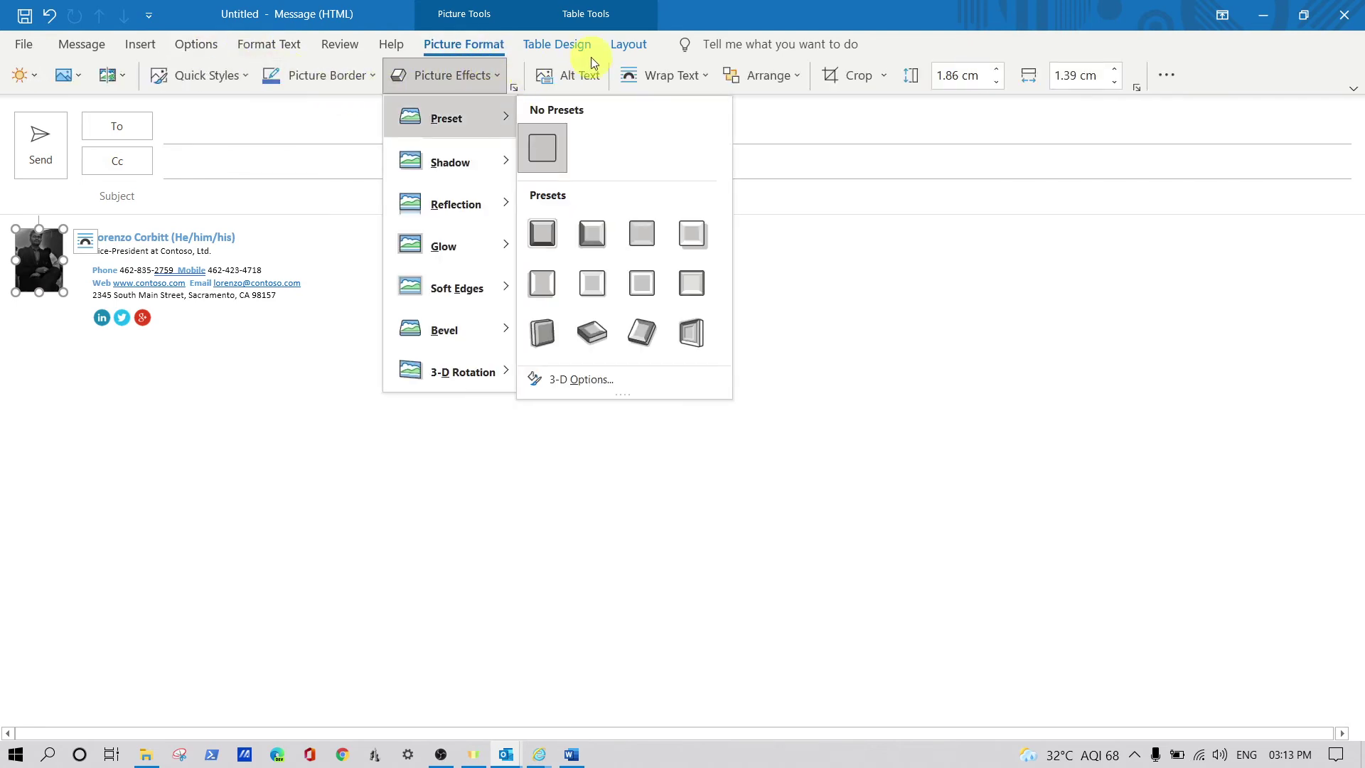
click(552, 243)
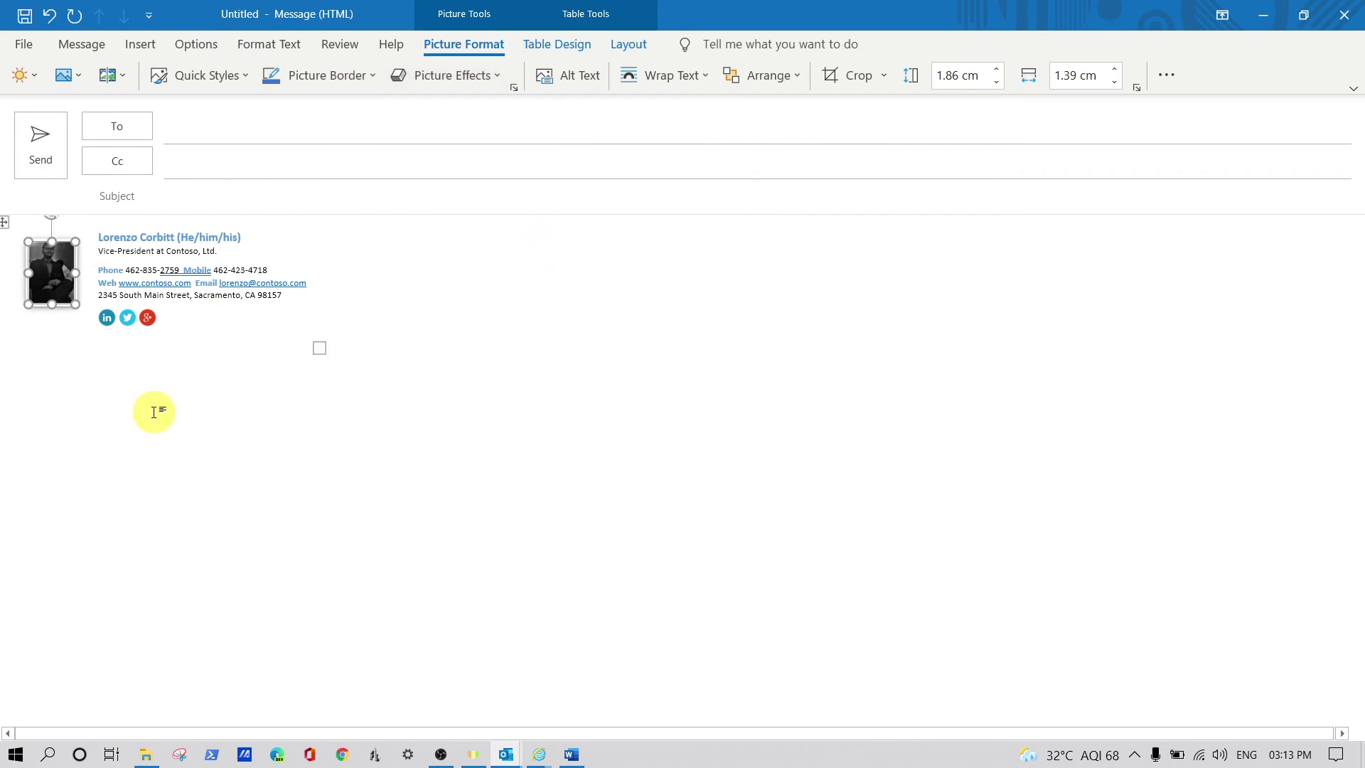
Step: Crop the signature's photo to the pentagon shape
click(52, 318)
click(47, 274)
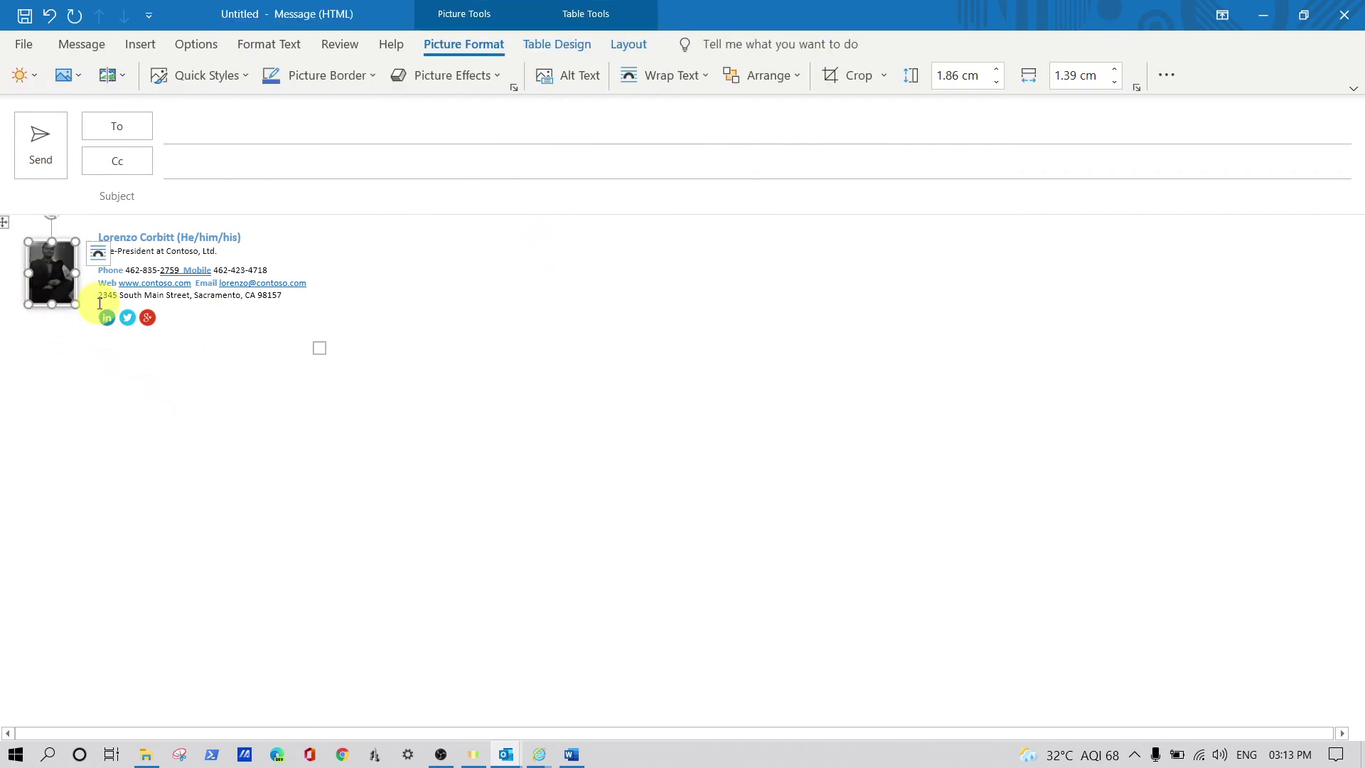
click(473, 75)
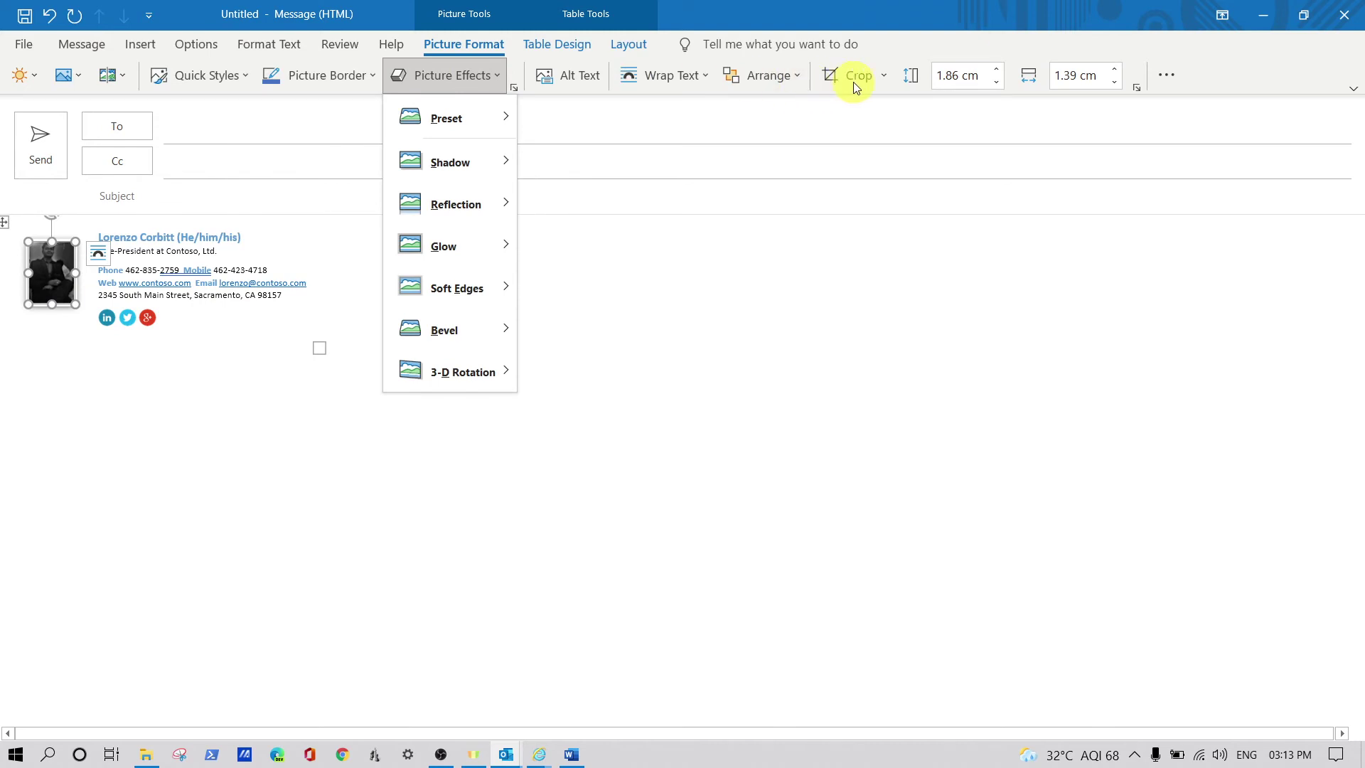
click(883, 77)
mouse_move(919, 135)
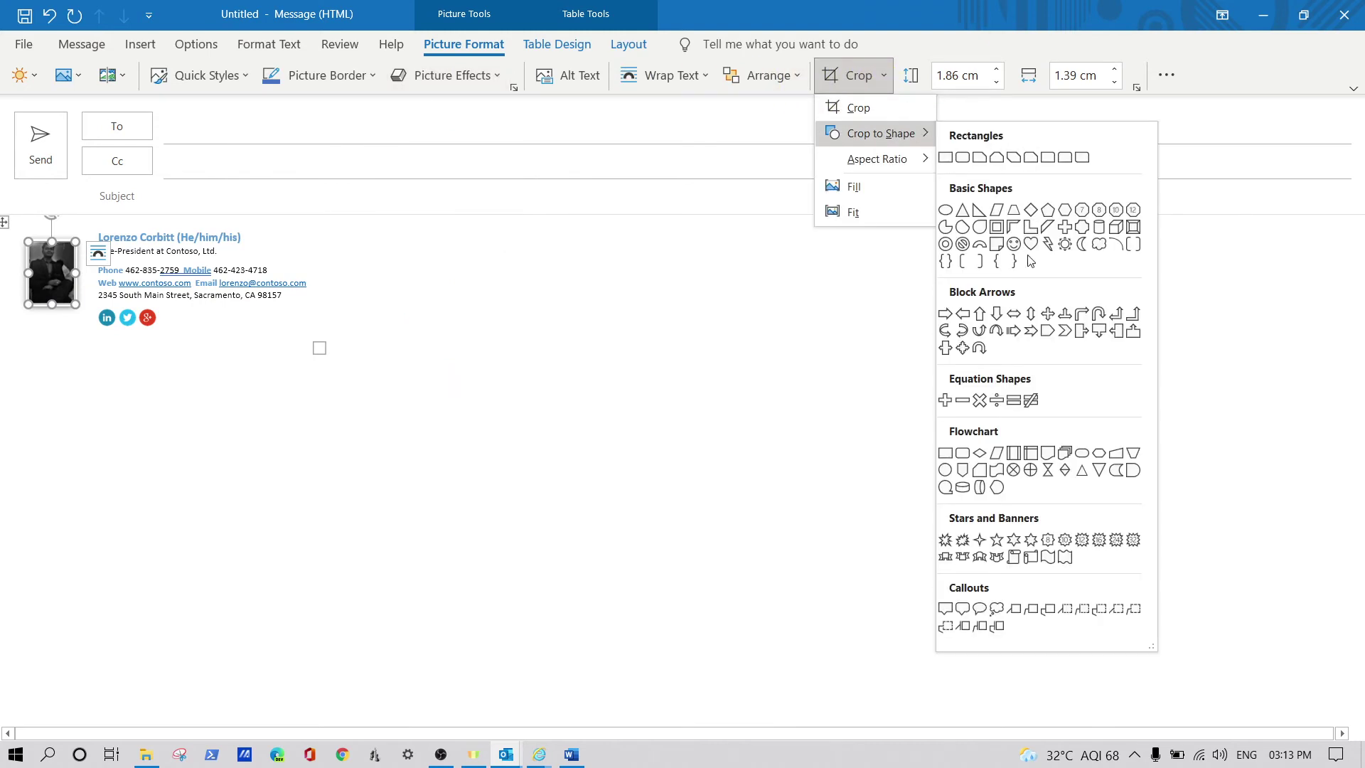
click(1047, 211)
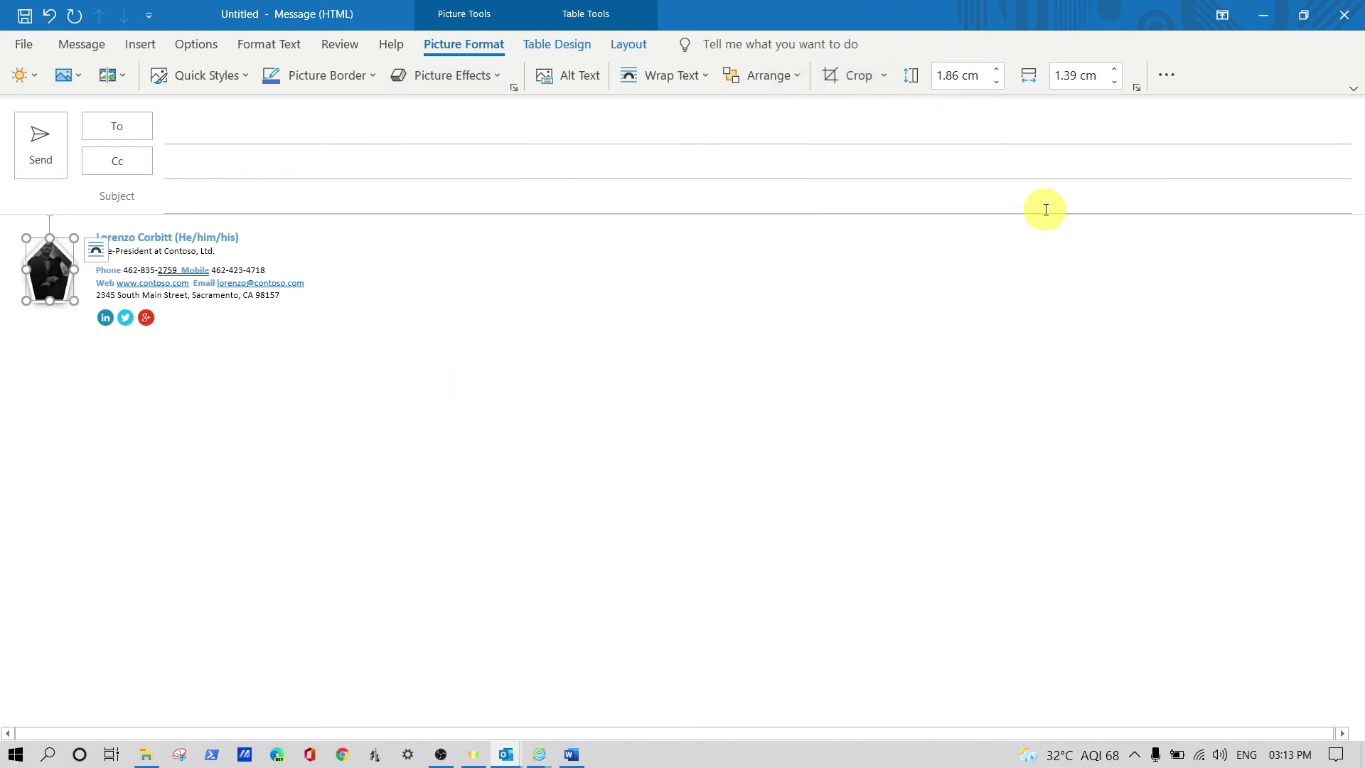
Step: Crop the signature's photo to a rounded rectangle shape
click(310, 331)
click(38, 279)
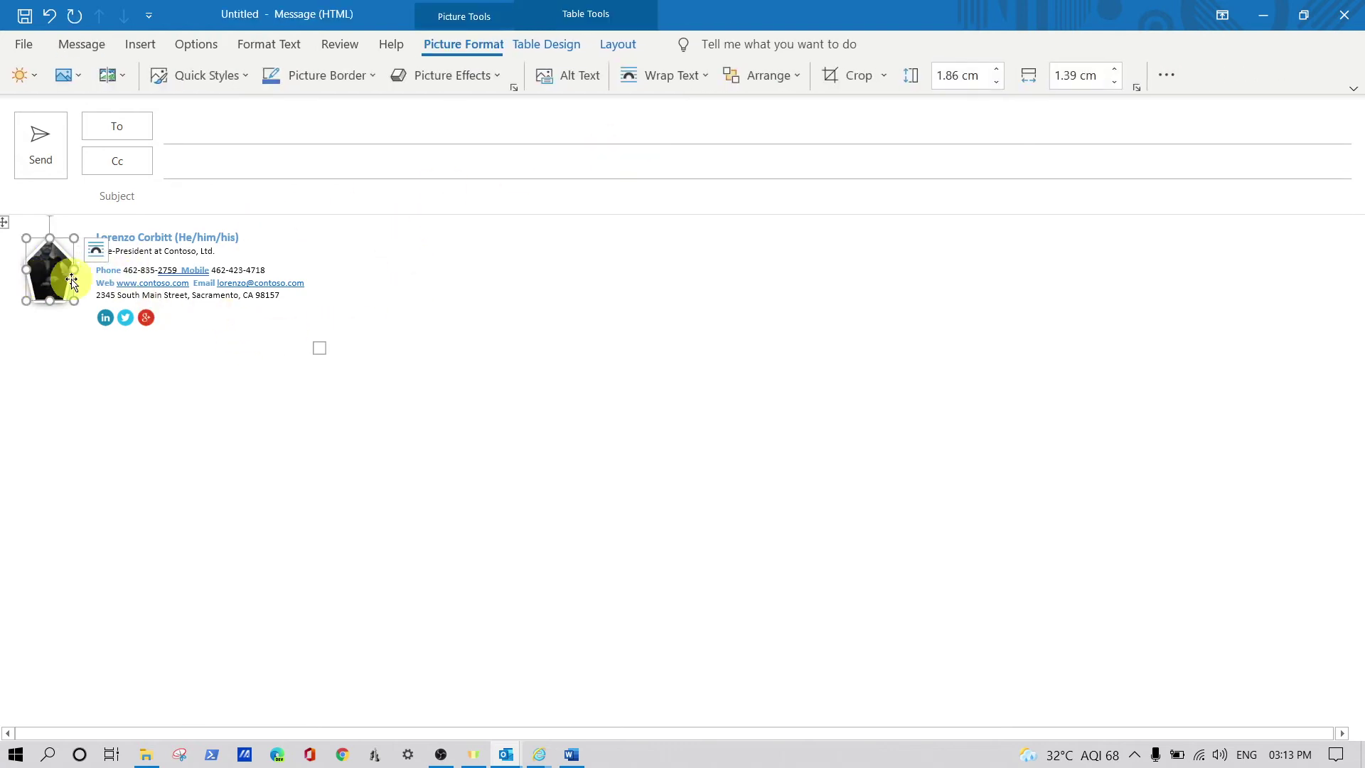
click(478, 78)
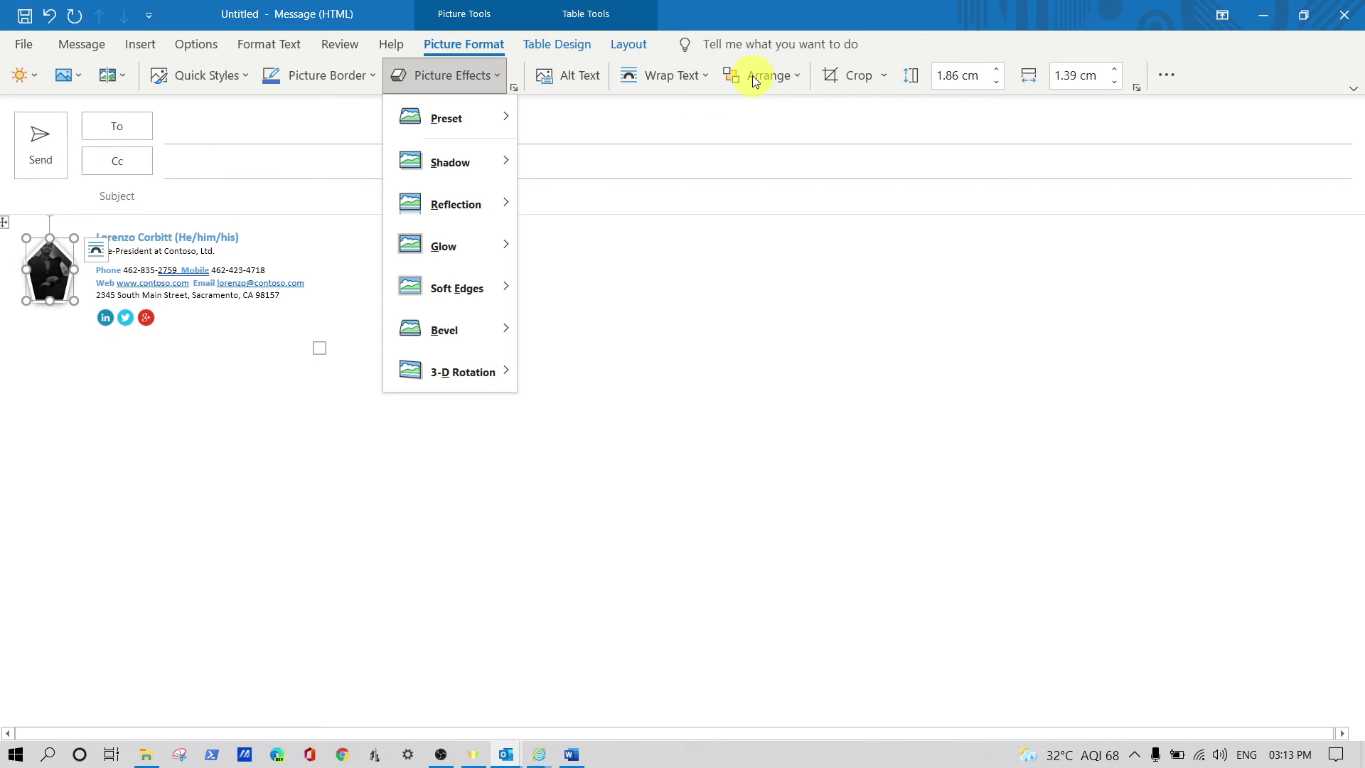
click(854, 78)
click(885, 77)
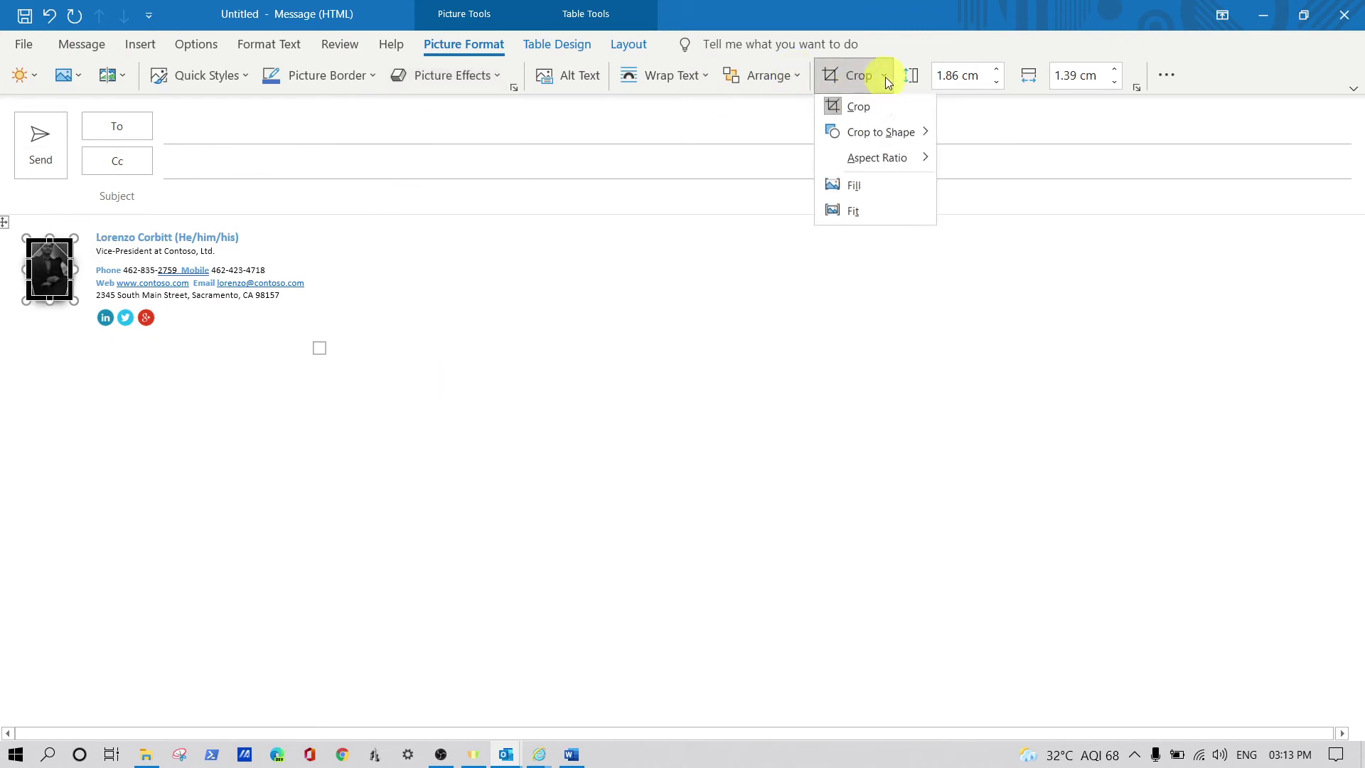
mouse_move(917, 139)
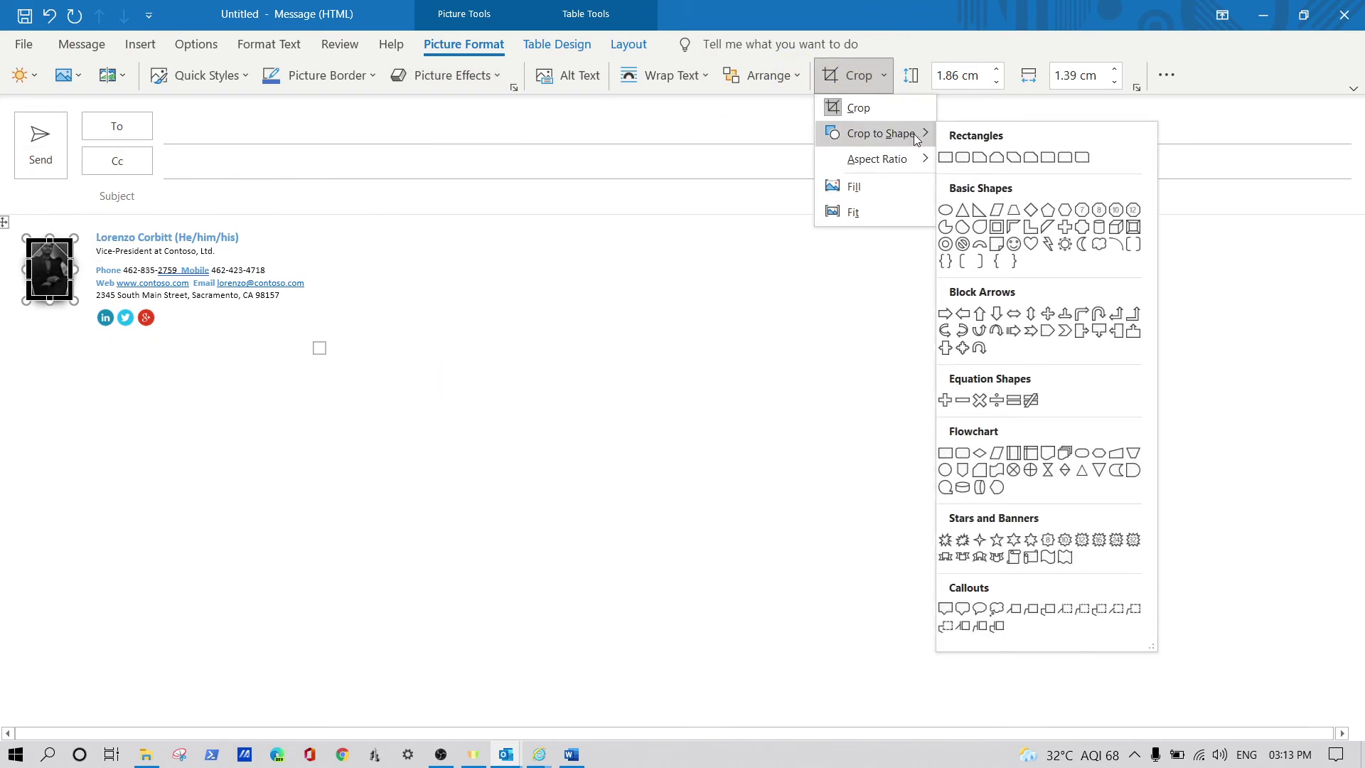
click(962, 158)
click(234, 415)
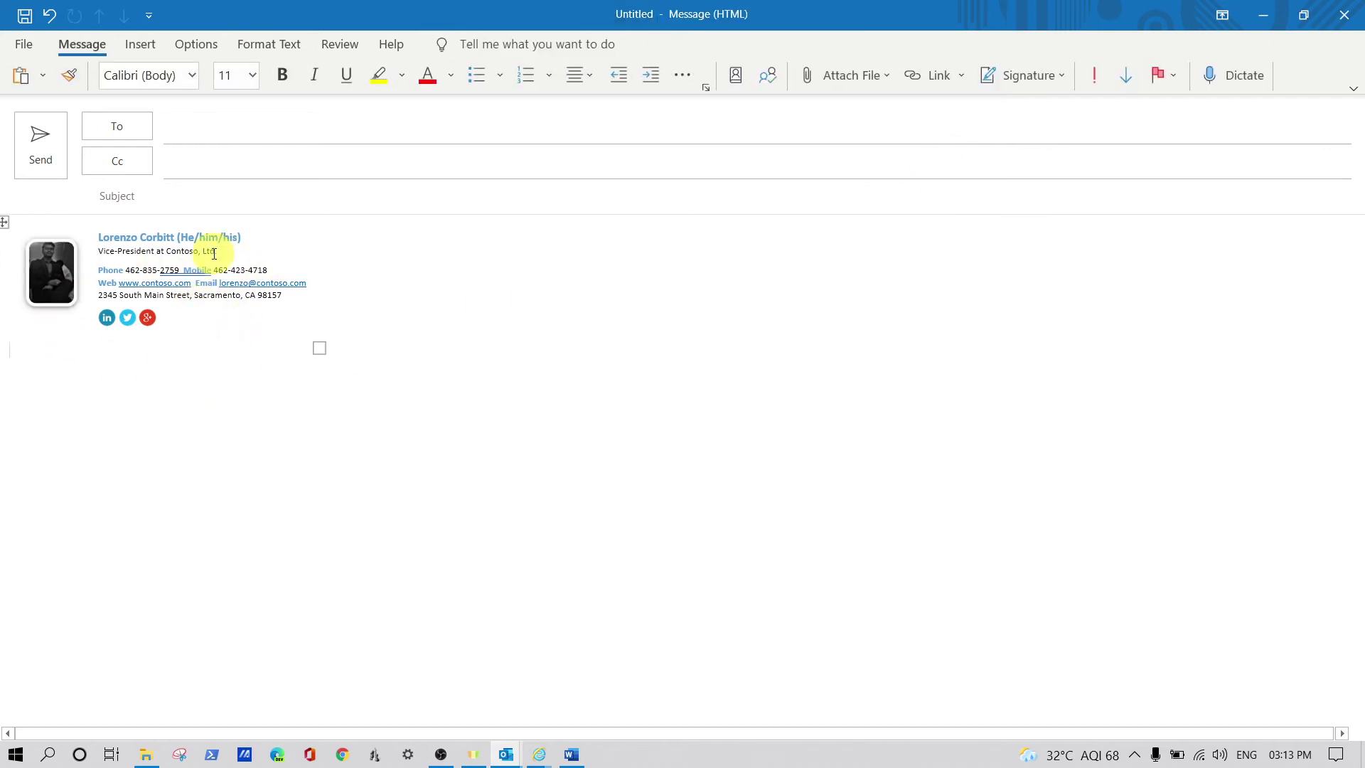
Step: Replace the template's name and job title with the owner's name, and the contact lines with "Techo Freaks Channel"
mouse_move(216, 318)
mouse_down()
mouse_move(134, 235)
mouse_move(116, 236)
mouse_up()
click(223, 341)
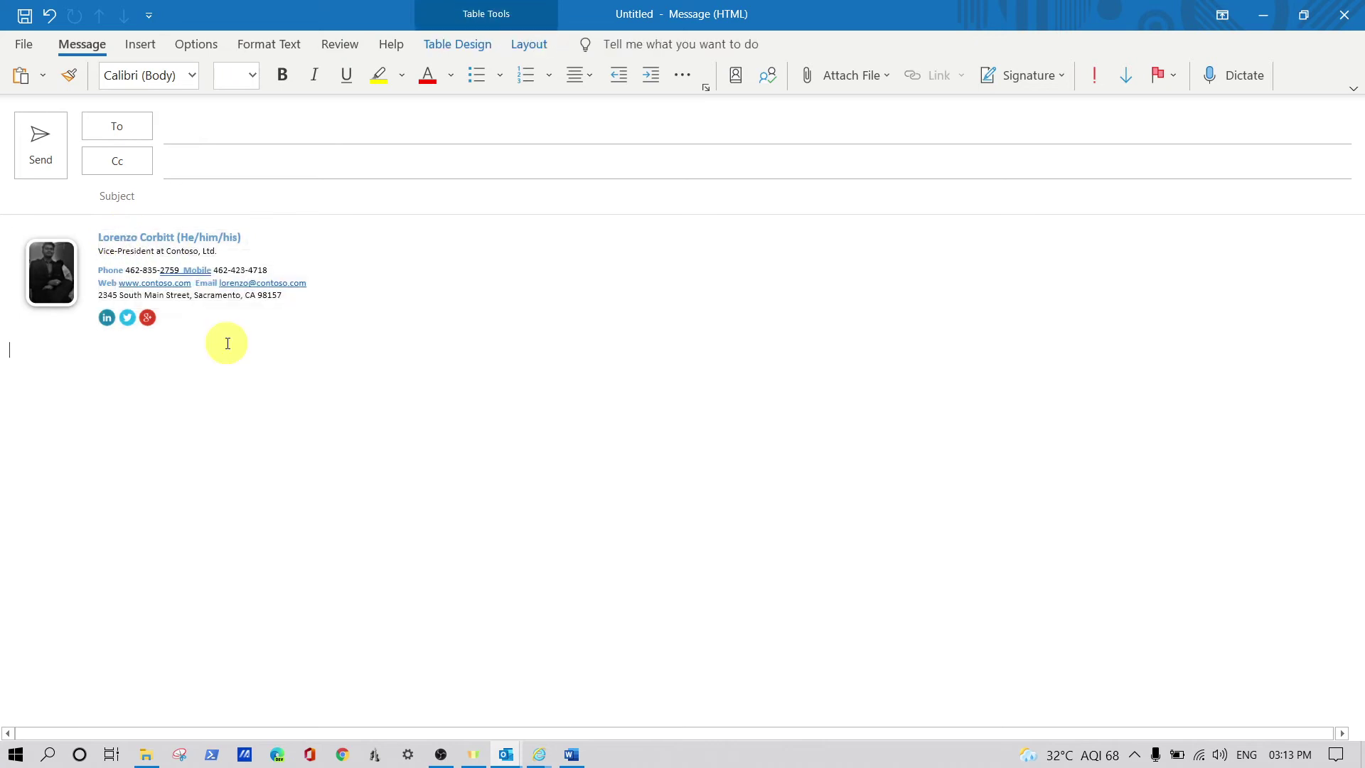
drag(226, 249, 109, 237)
text(D Sai)
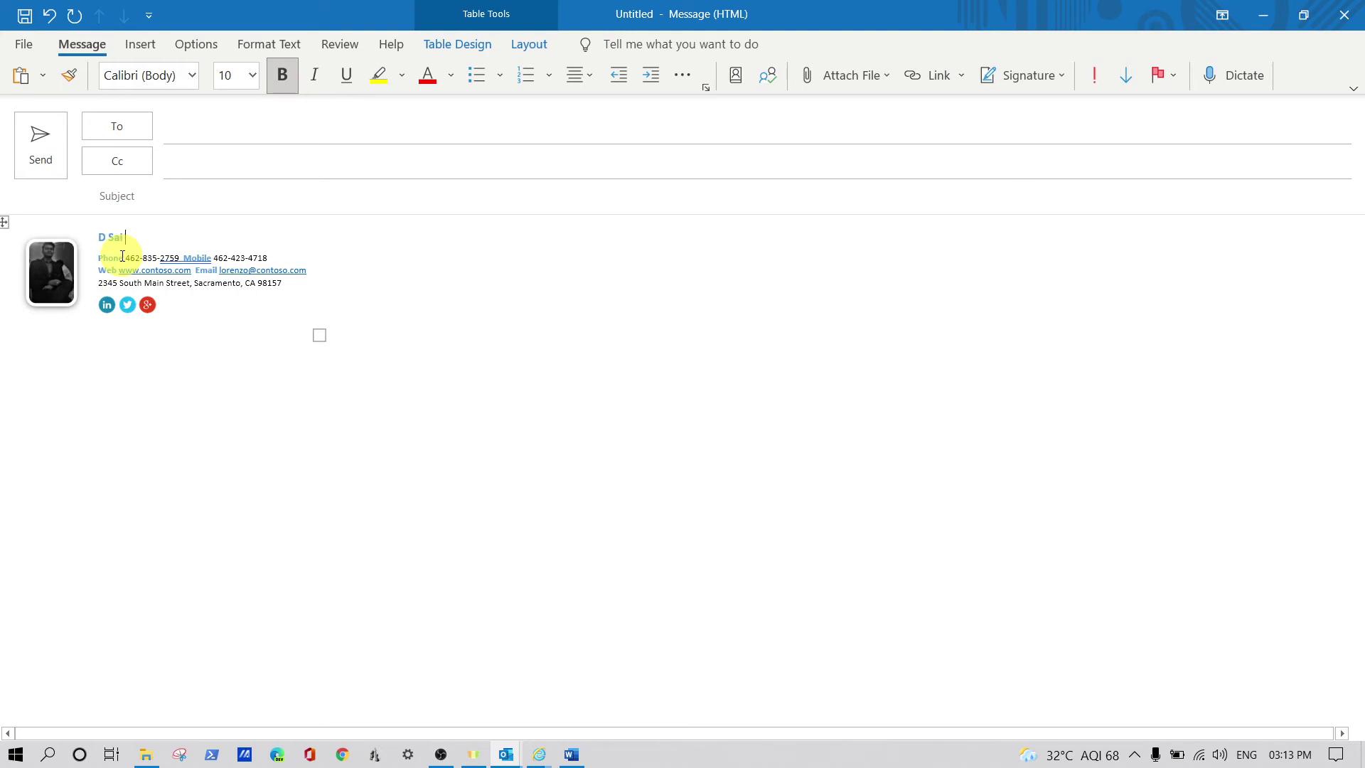
drag(304, 288, 93, 263)
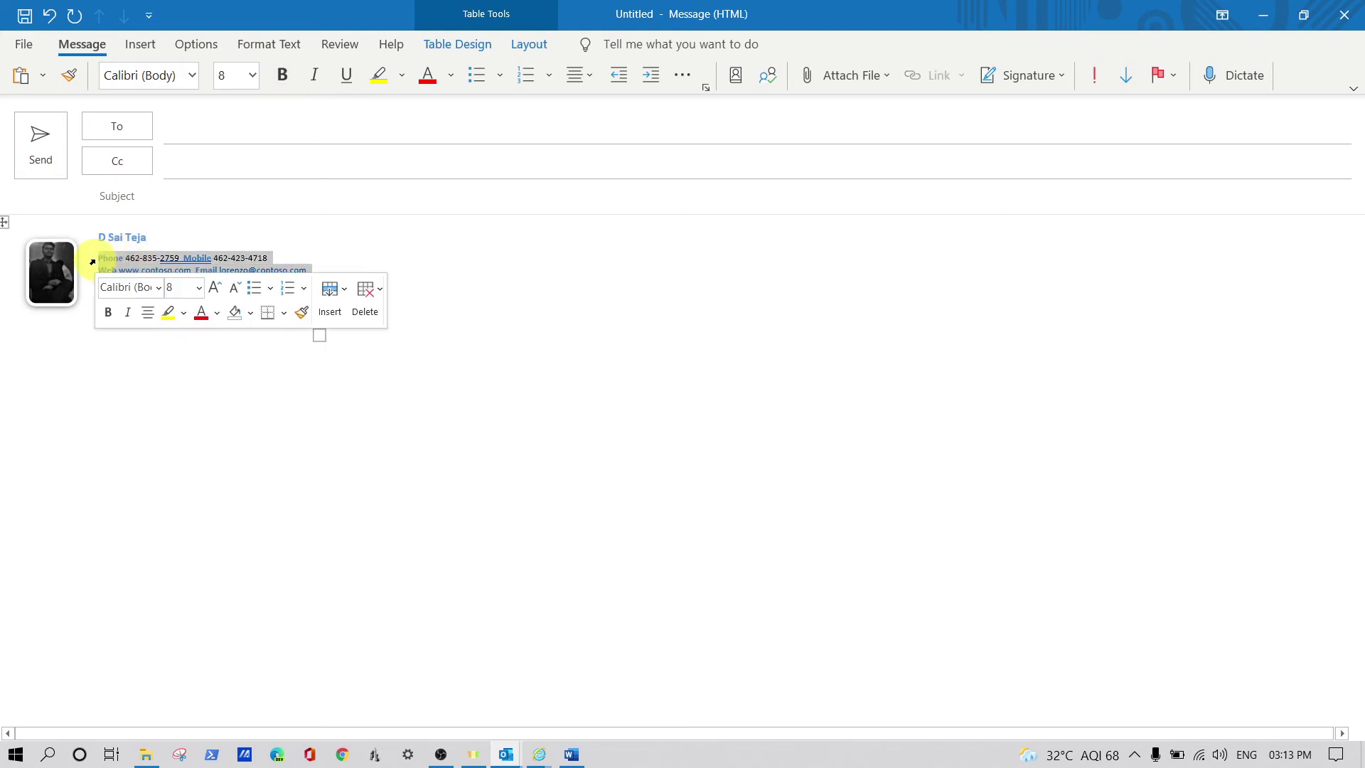
key(Delete)
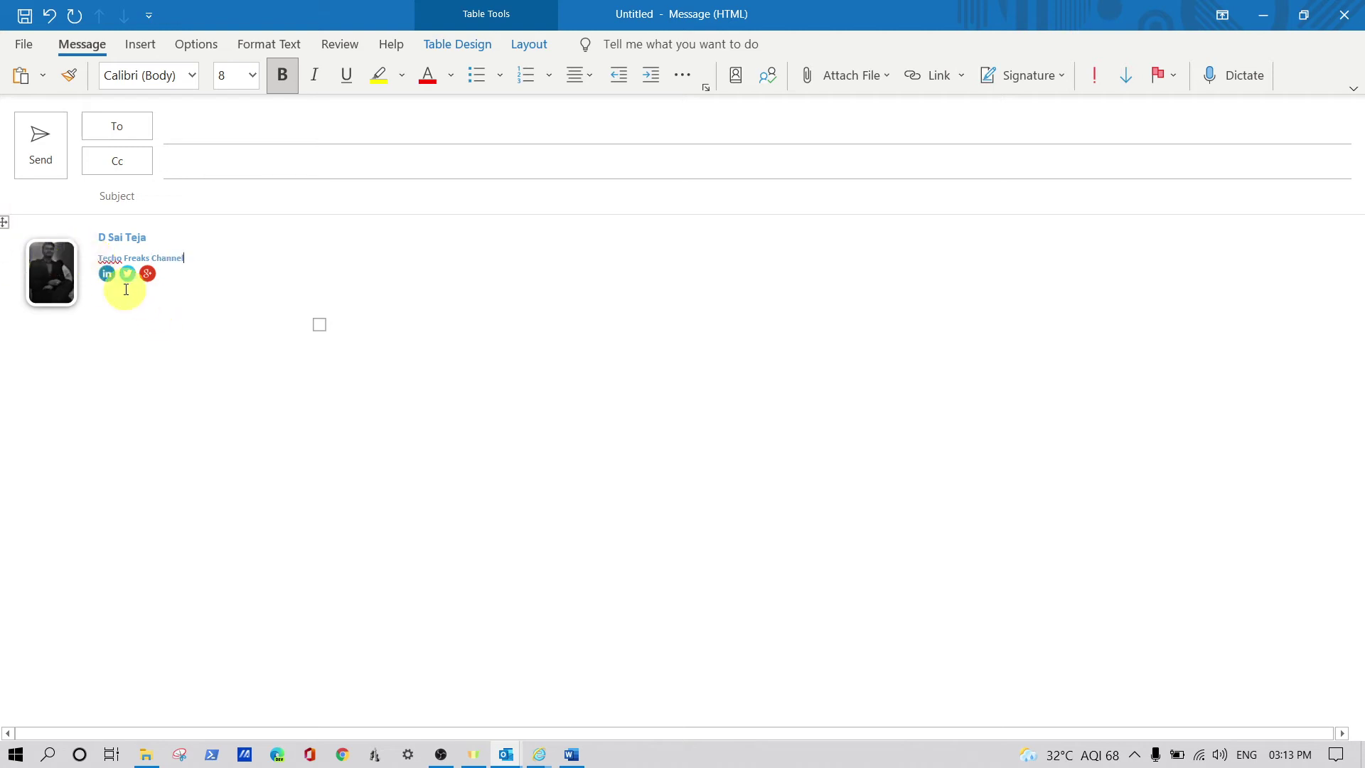
click(106, 275)
right_click(108, 275)
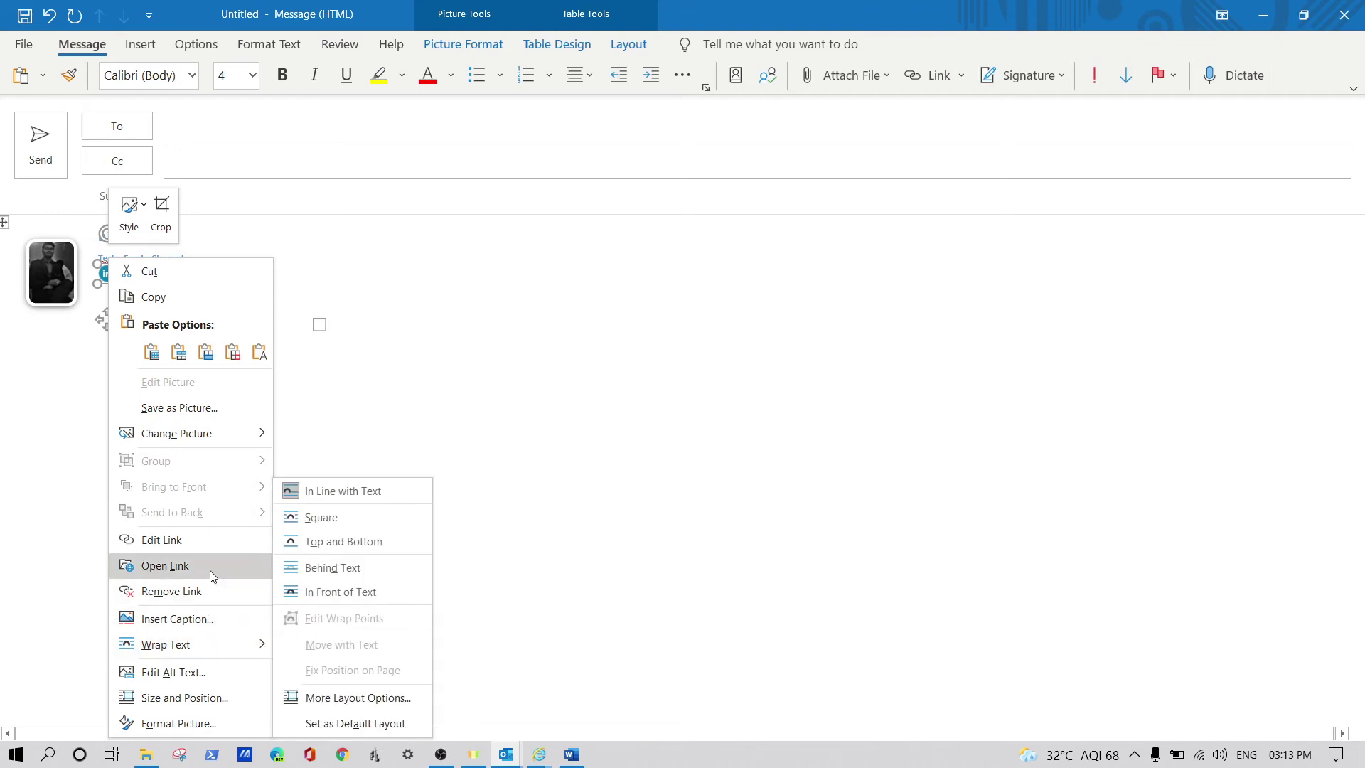
click(207, 542)
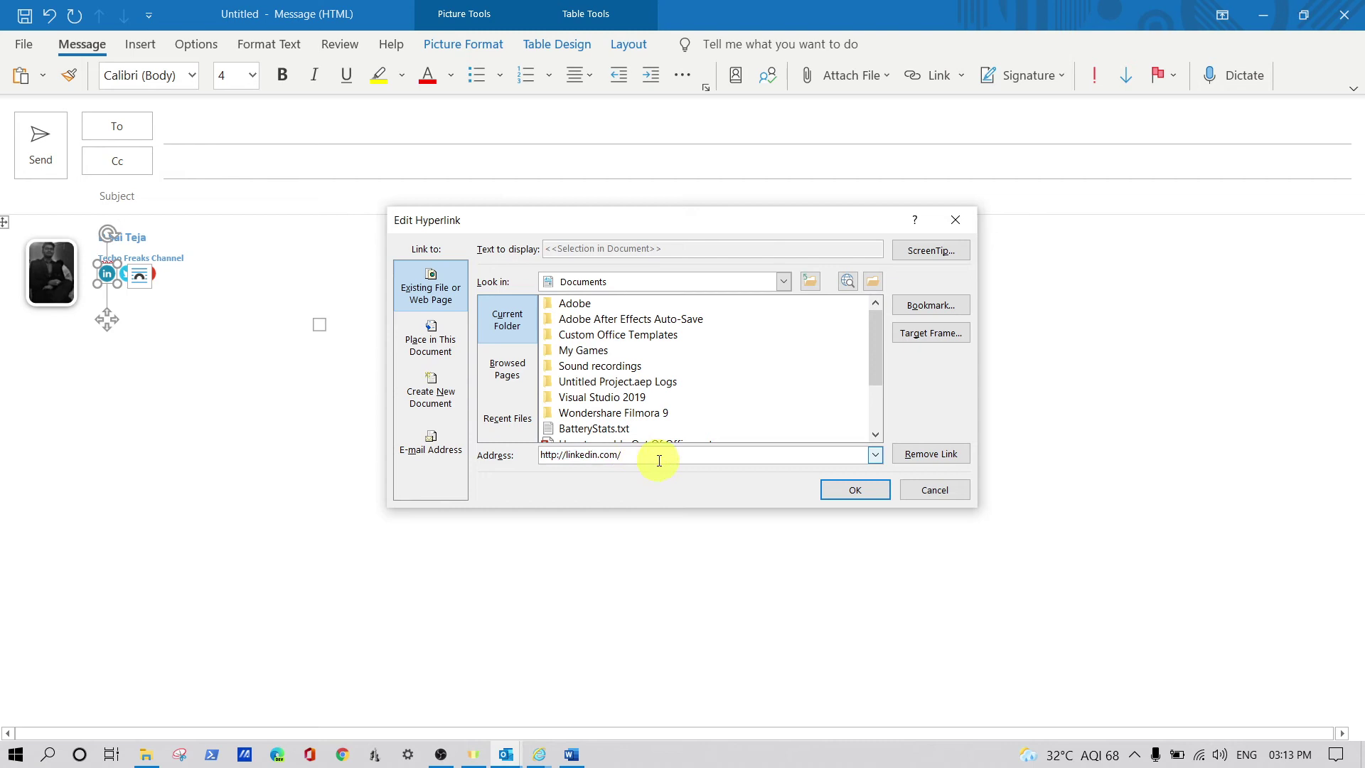
text(dsa)
key(Return)
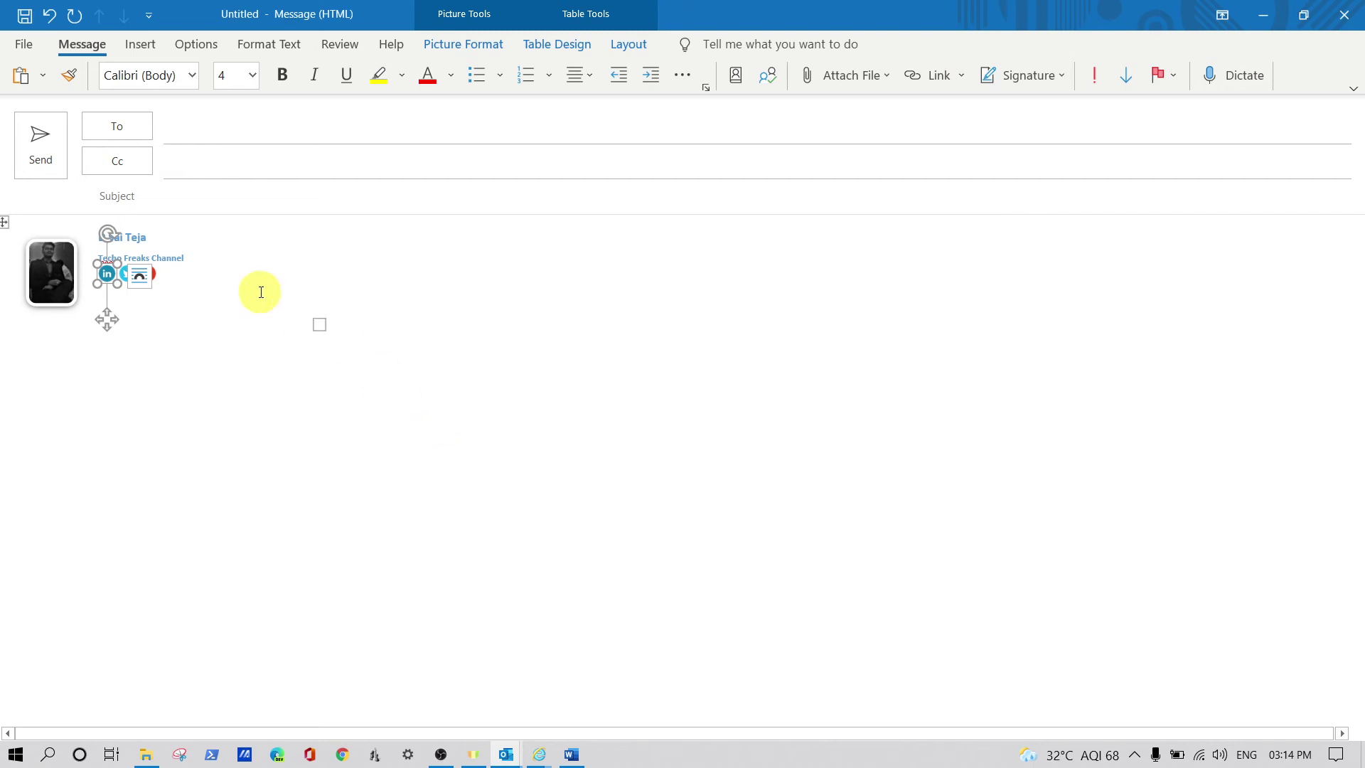
click(145, 356)
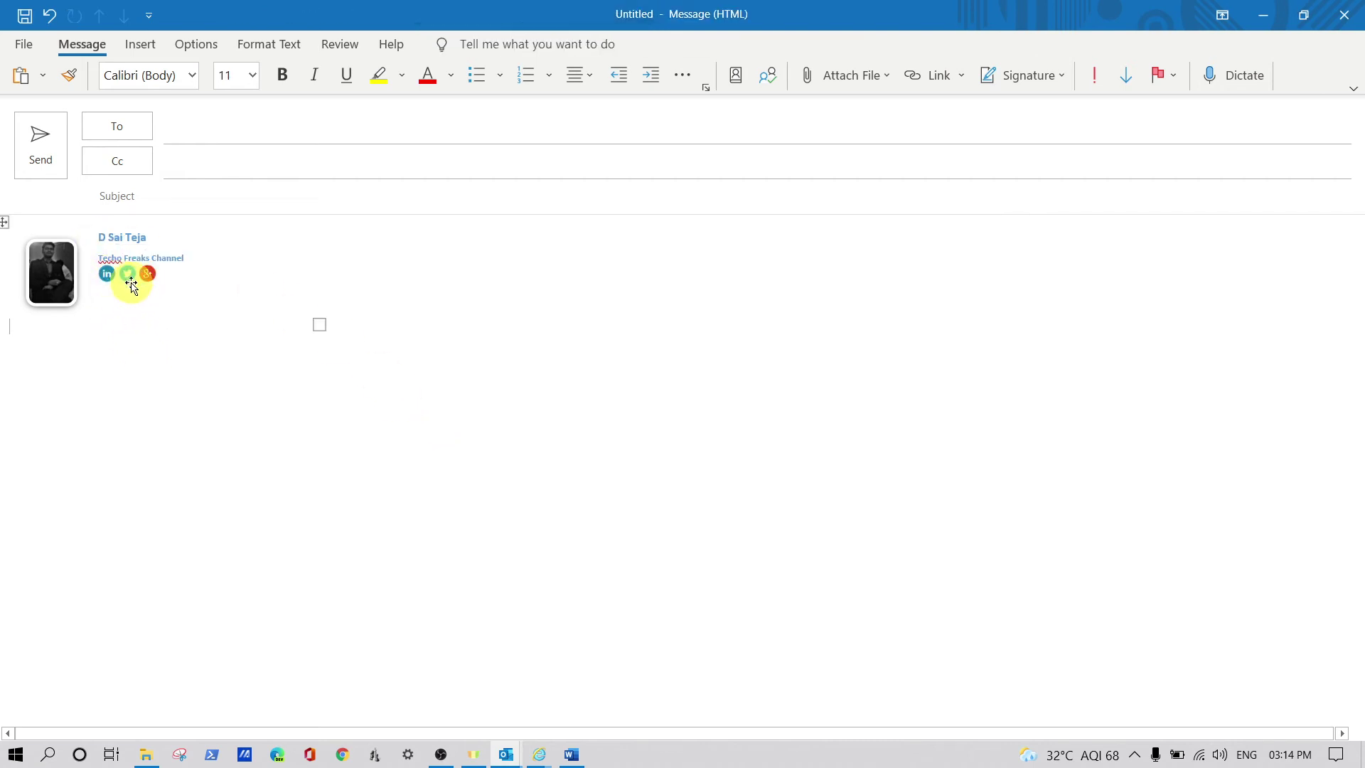
Step: Select the whole personalized signature block in the message, including the photo and social icons, and copy it
click(111, 277)
click(197, 311)
mouse_move(197, 310)
mouse_down()
mouse_move(24, 231)
mouse_move(425, 396)
mouse_up()
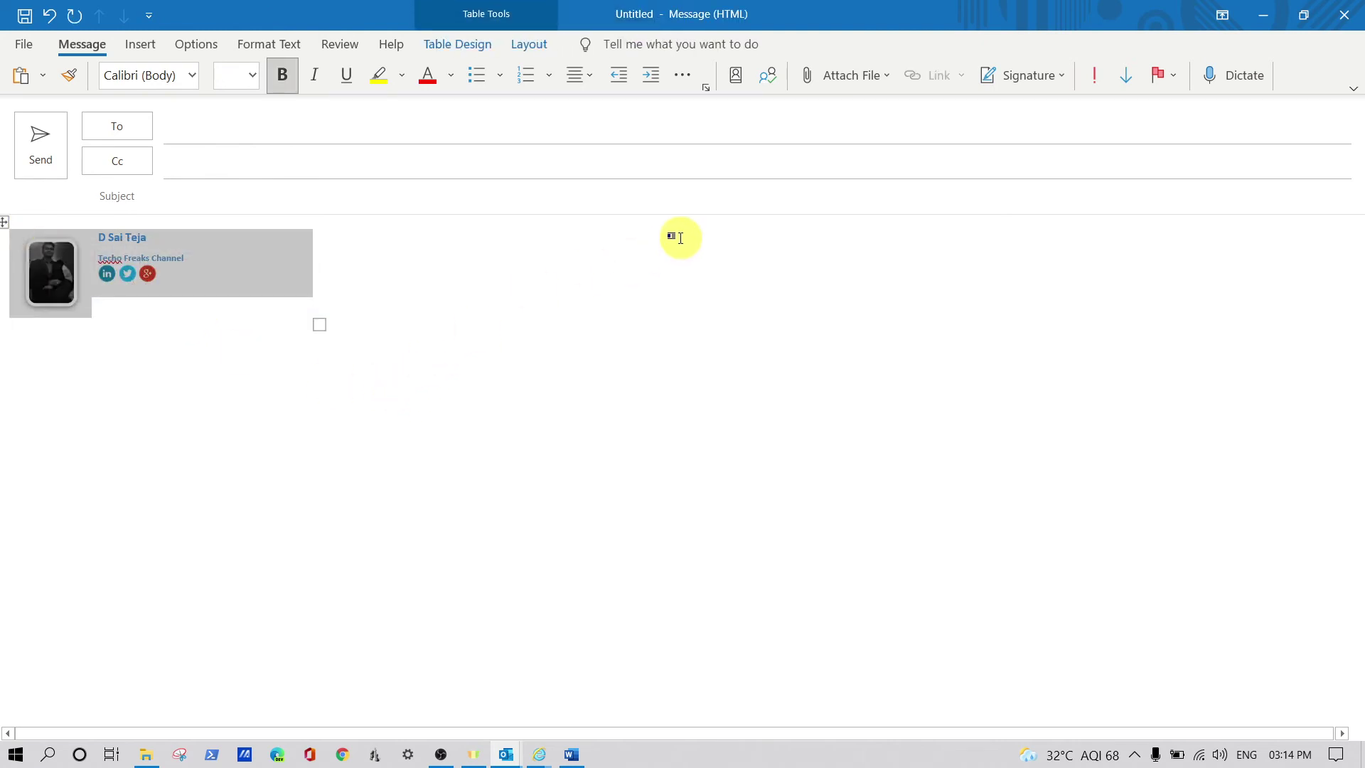
right_click(210, 284)
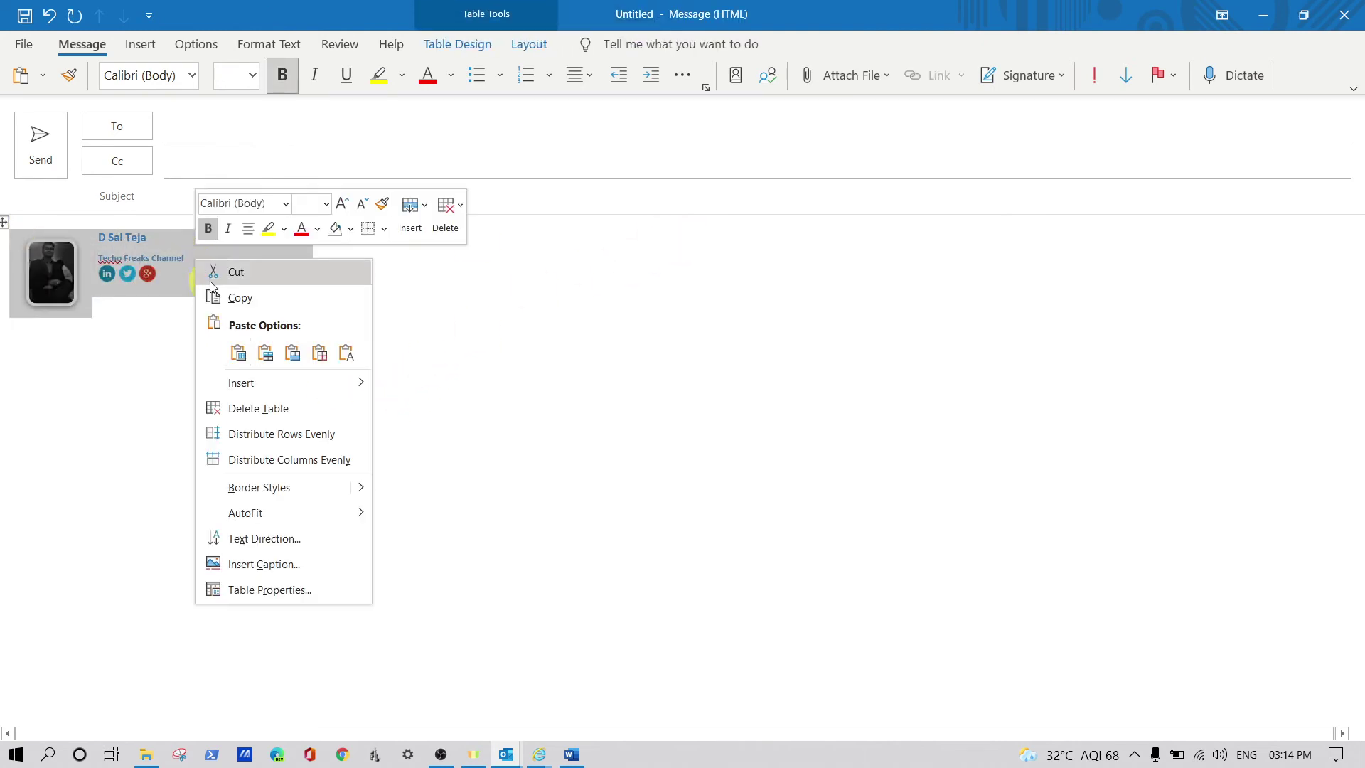
click(256, 297)
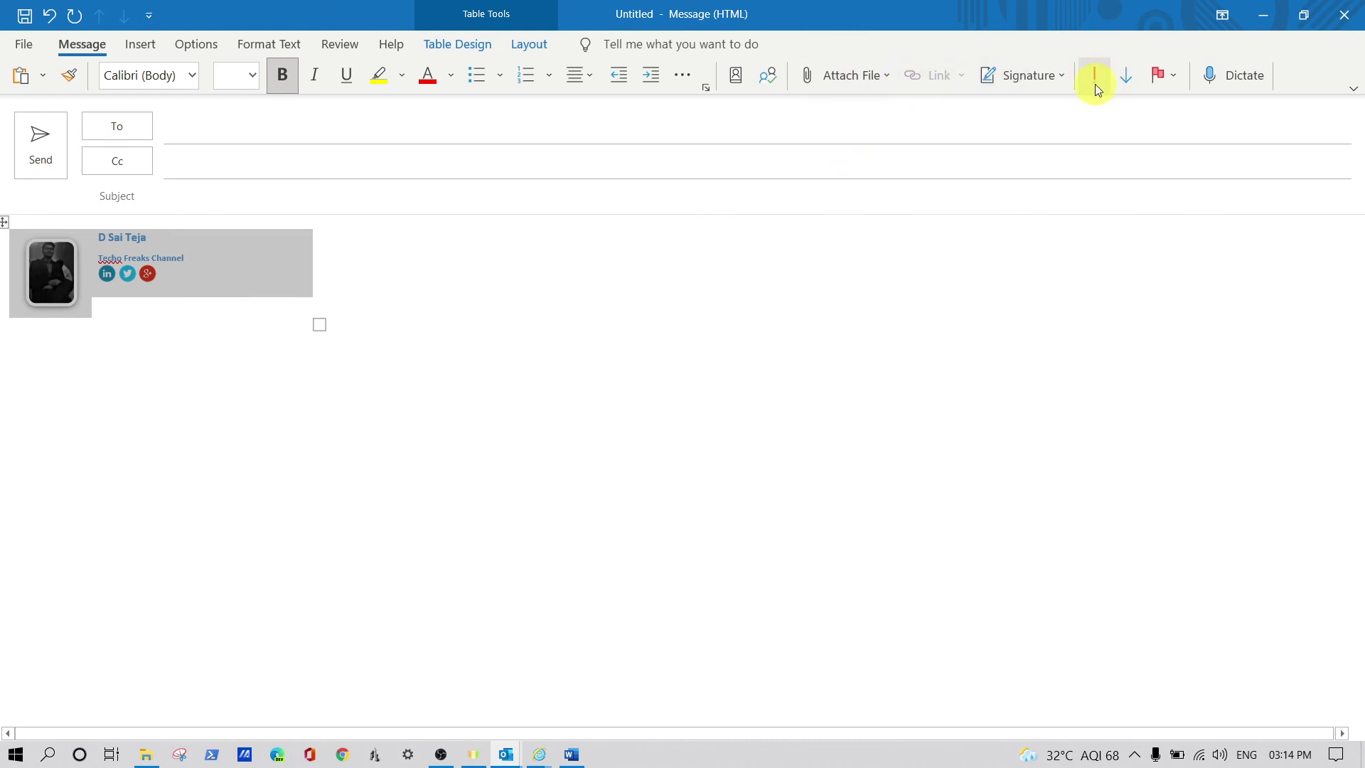
Step: Create a new signature named Example1 in the signature settings and paste the copied signature block into it
click(1064, 81)
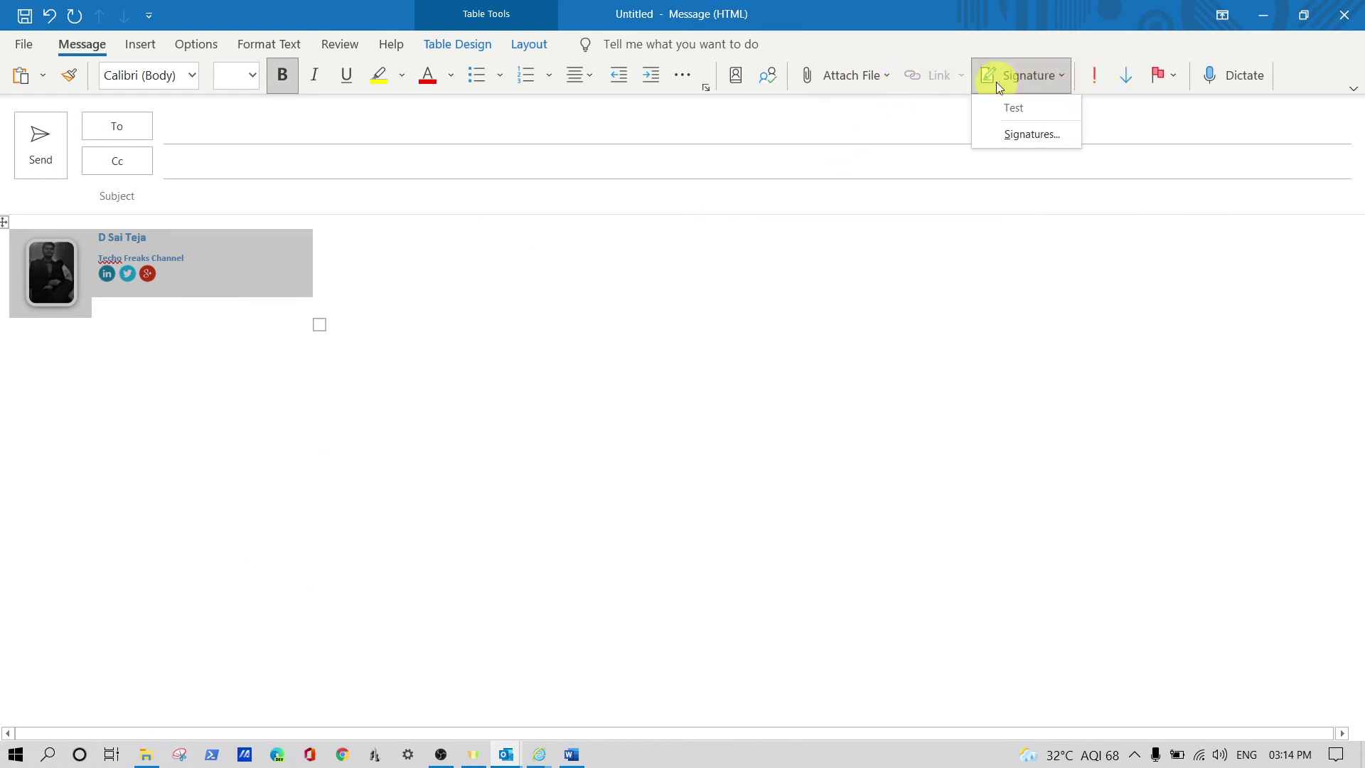
click(1032, 134)
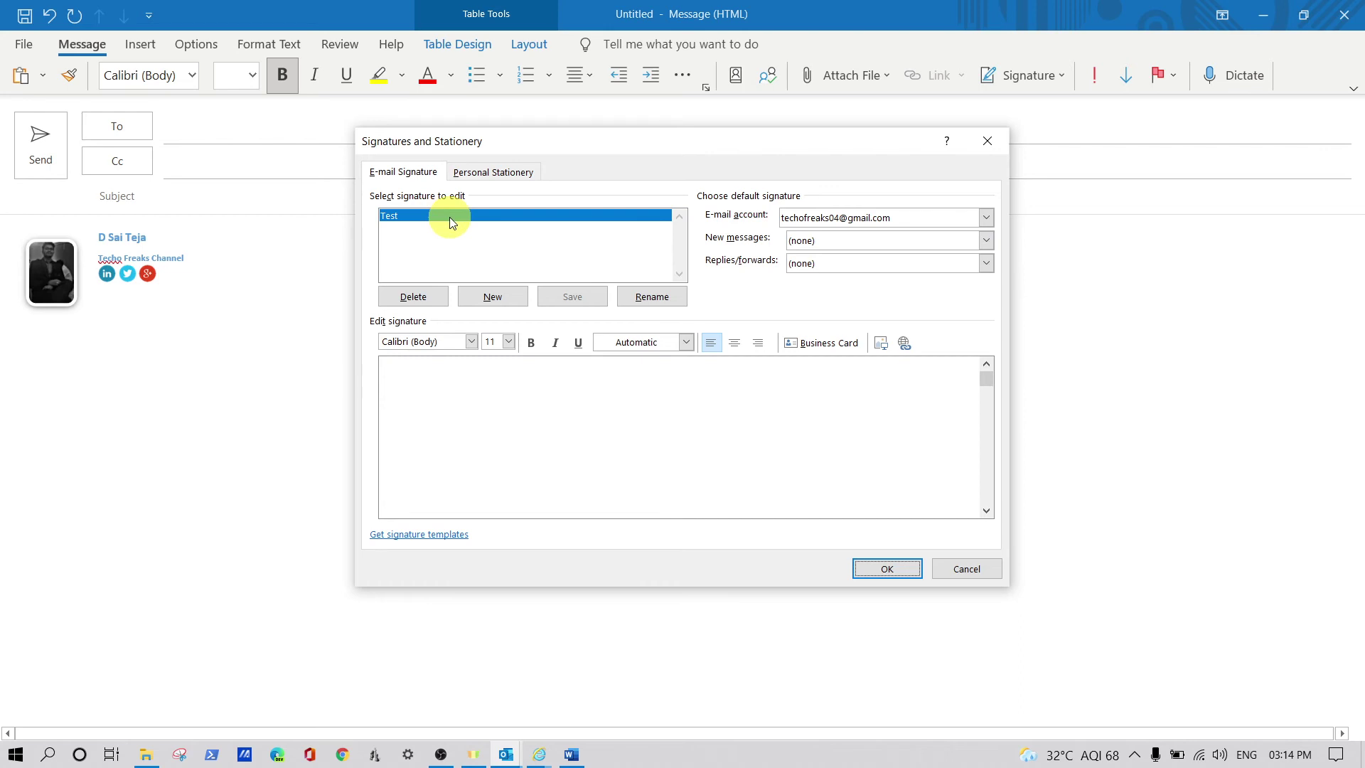
click(486, 299)
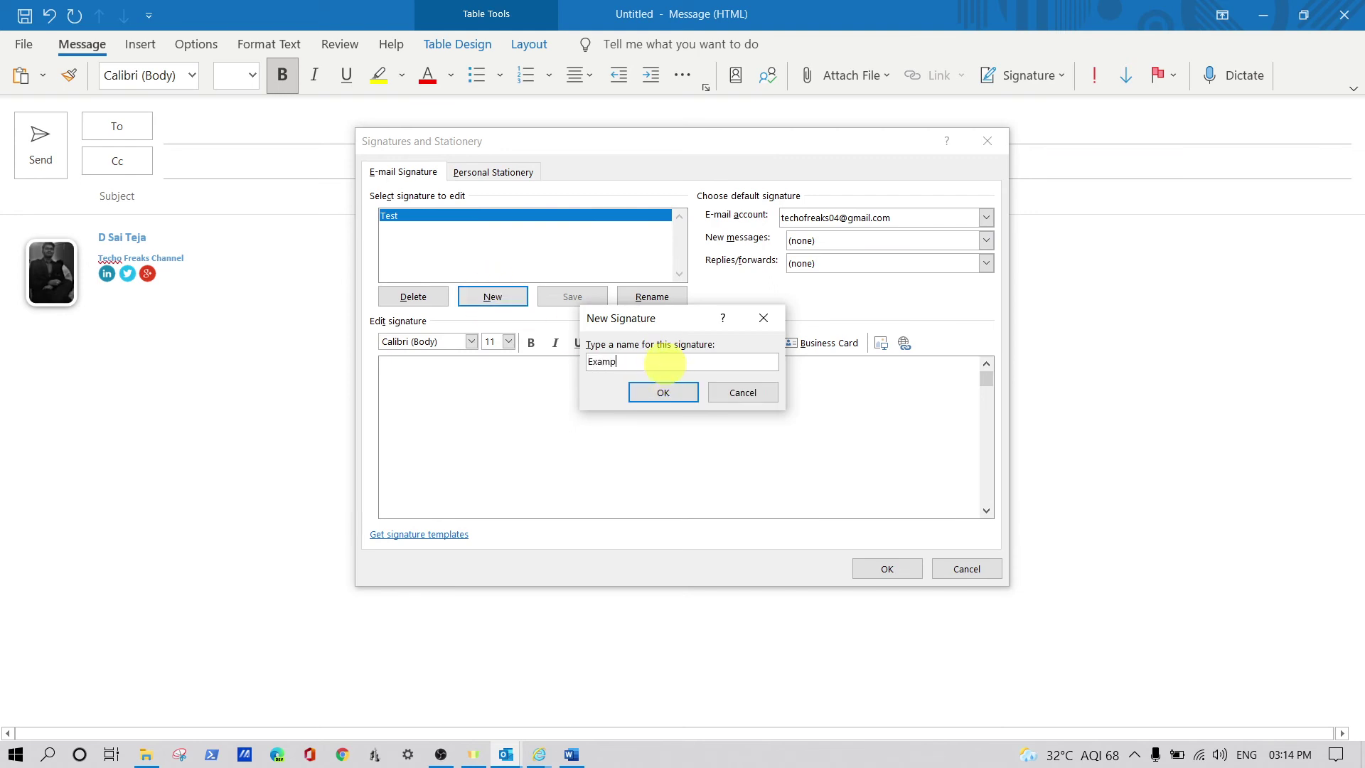
key(Return)
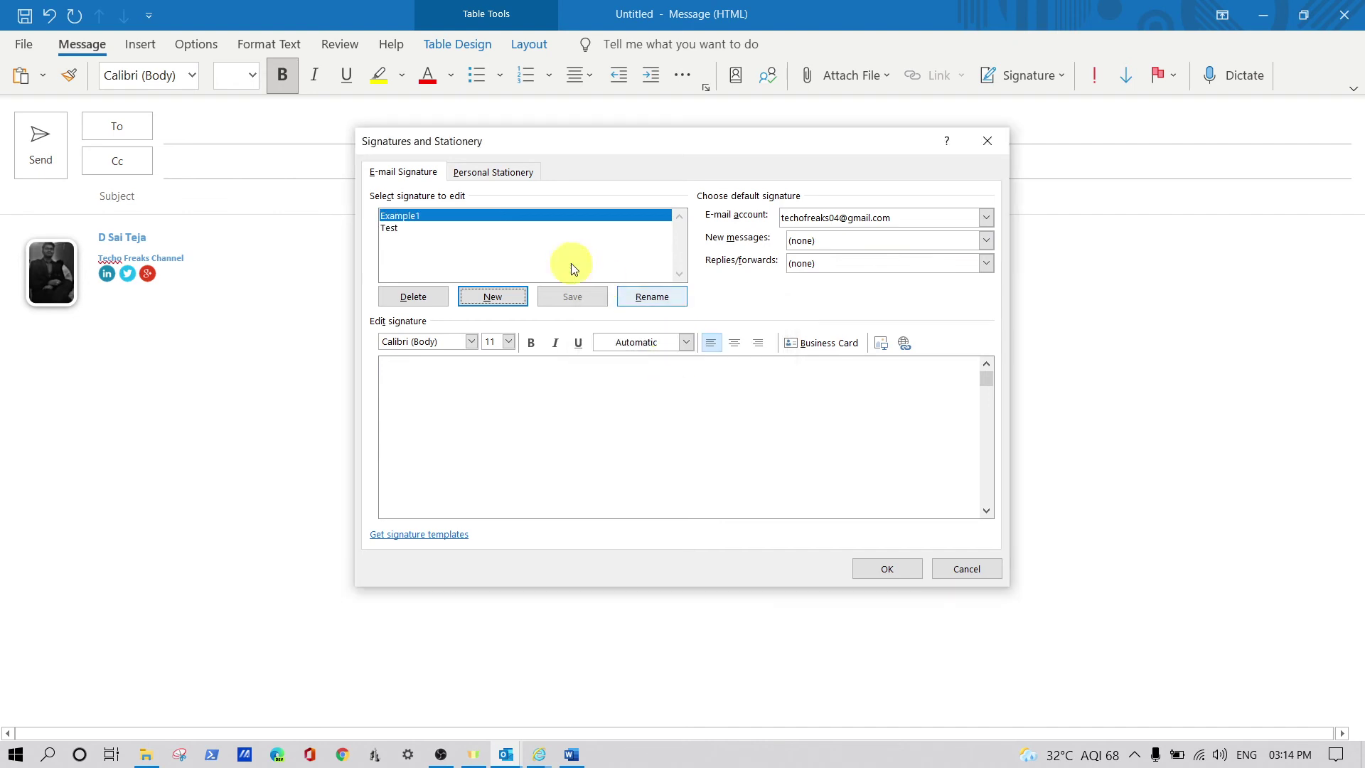
click(458, 395)
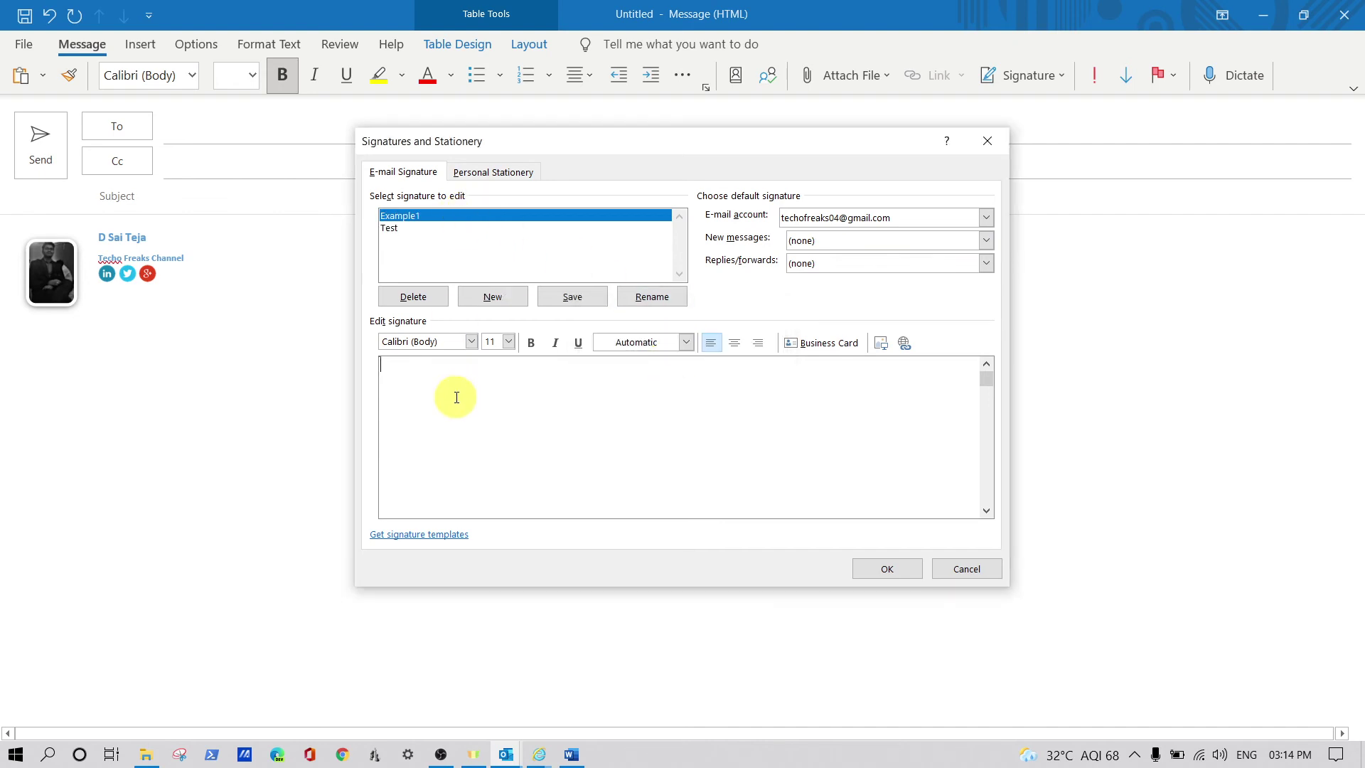
key(ctrl+v)
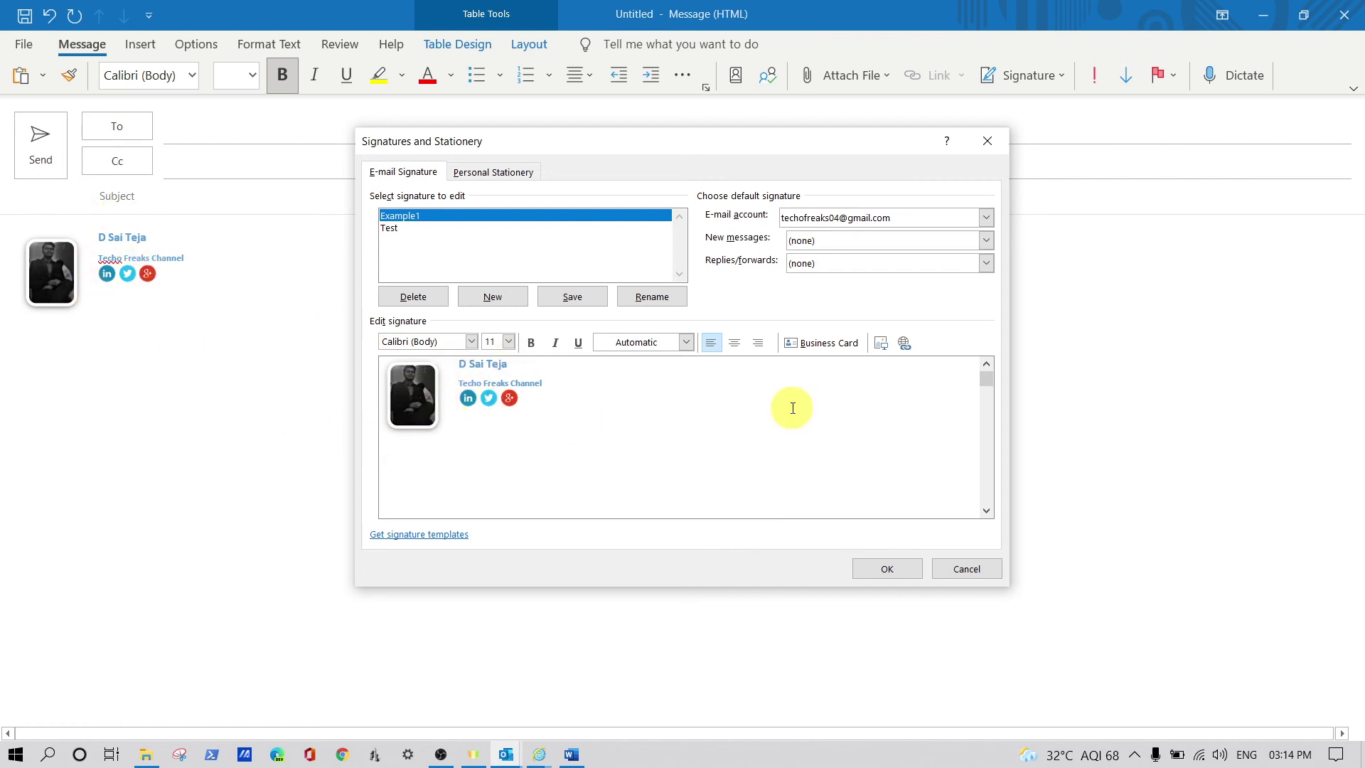
Step: Set the default signature to Example1 for new messages and to (none) for replies and forwards
click(988, 241)
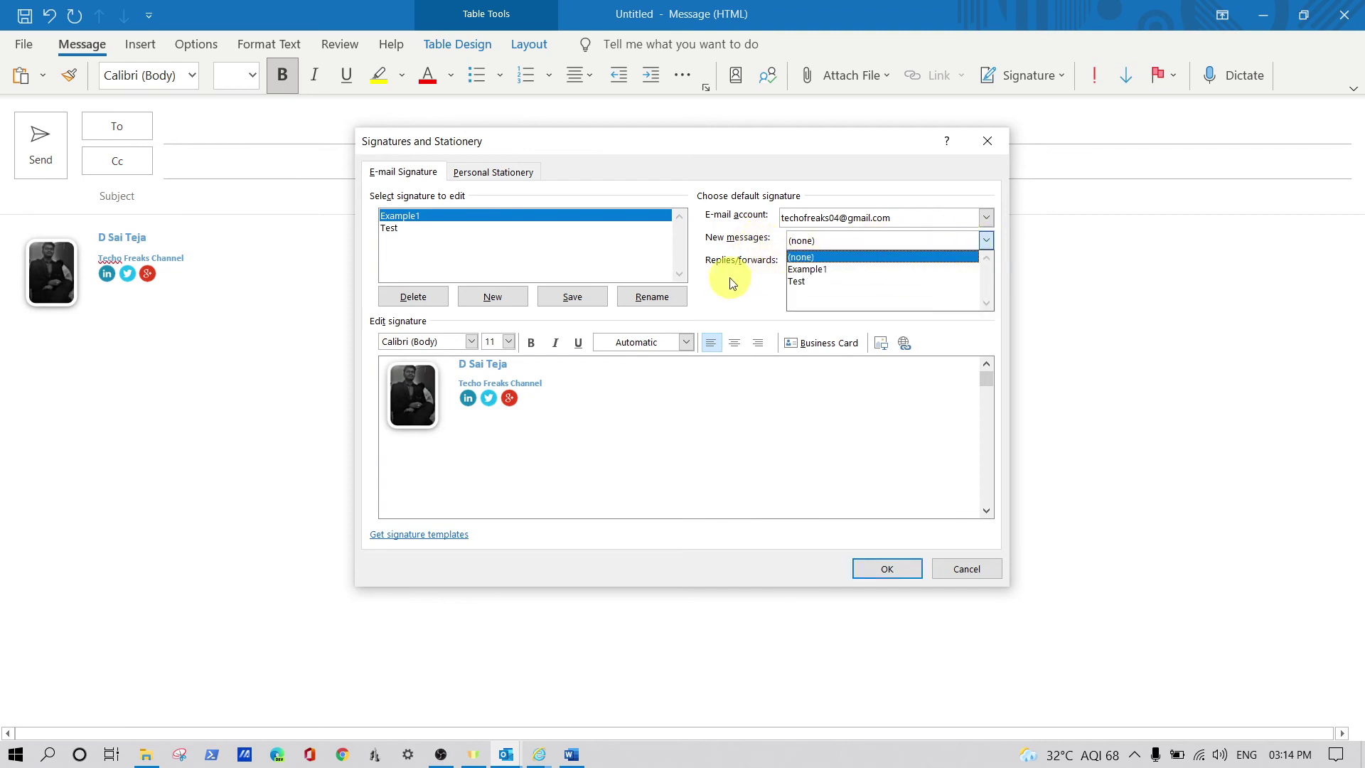
click(789, 251)
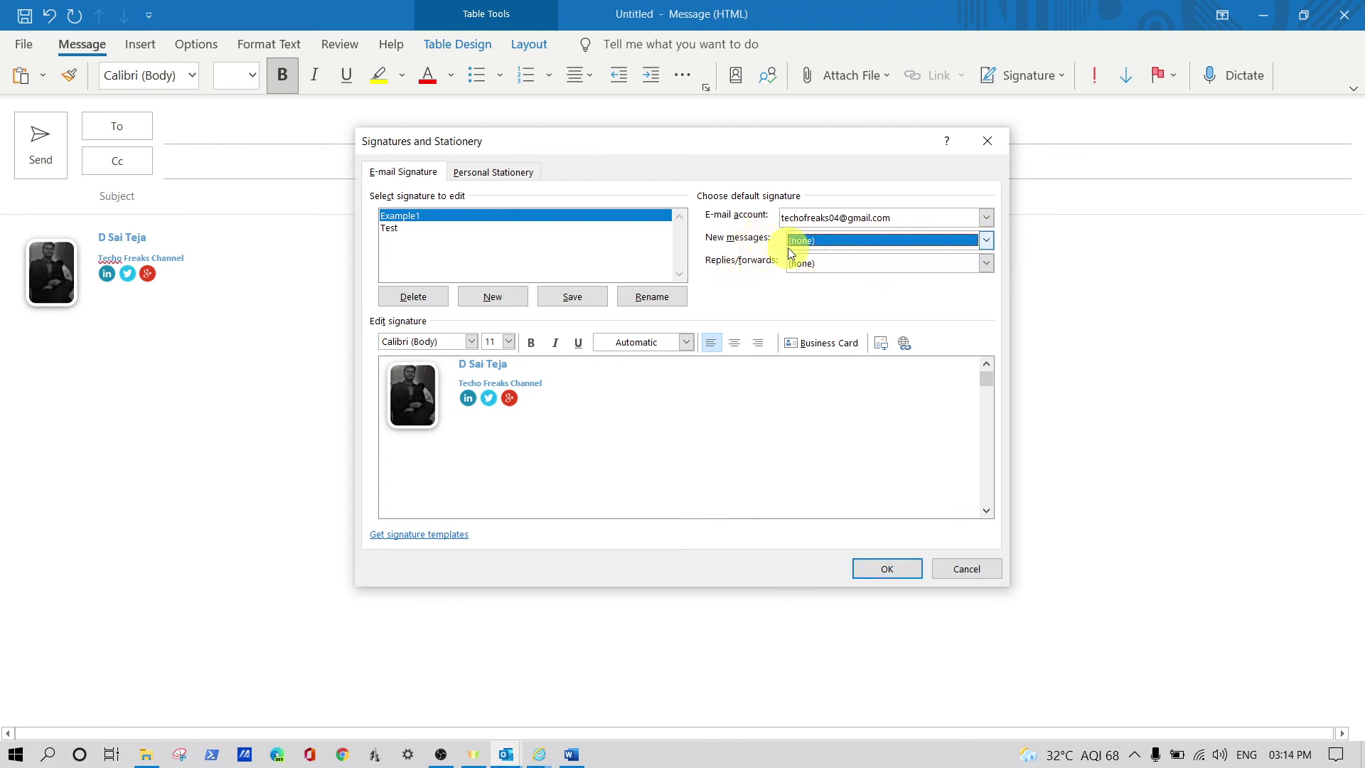
click(989, 241)
click(958, 264)
click(985, 265)
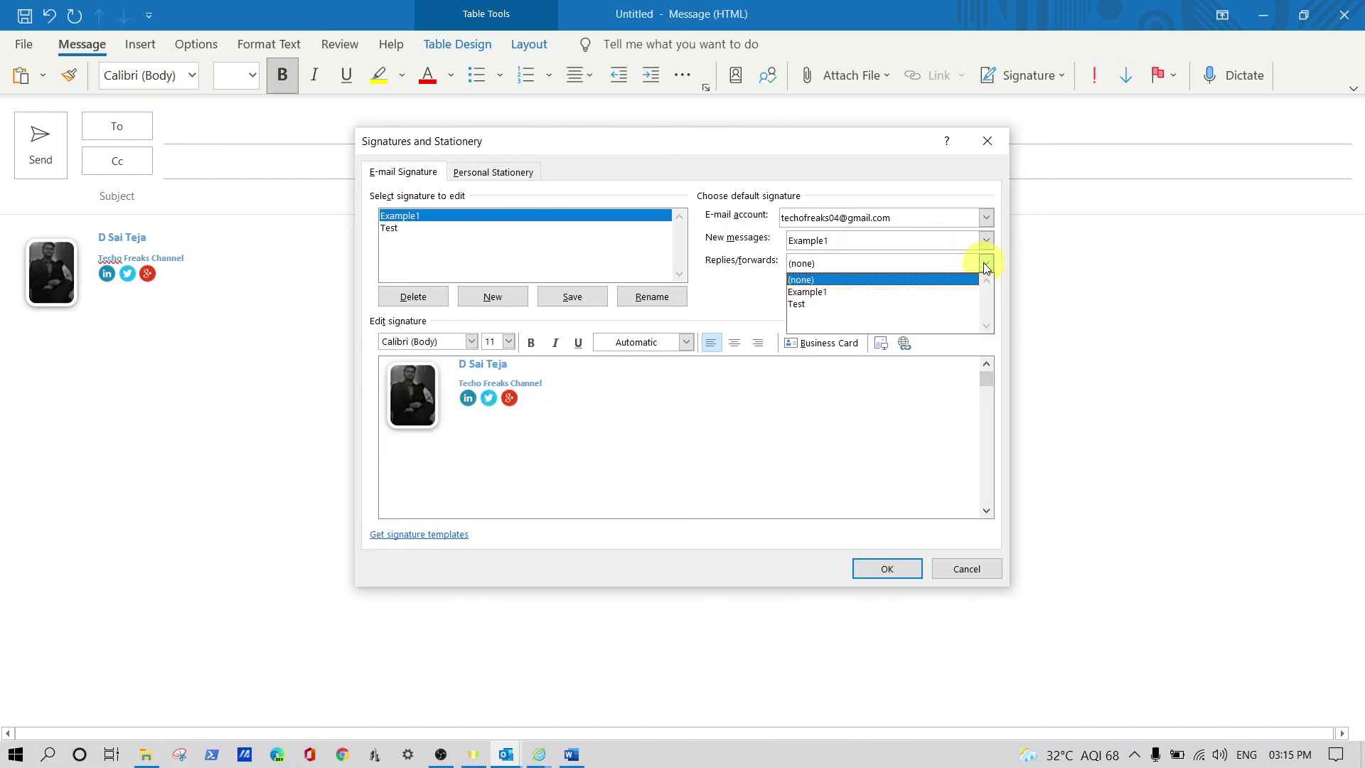
click(735, 299)
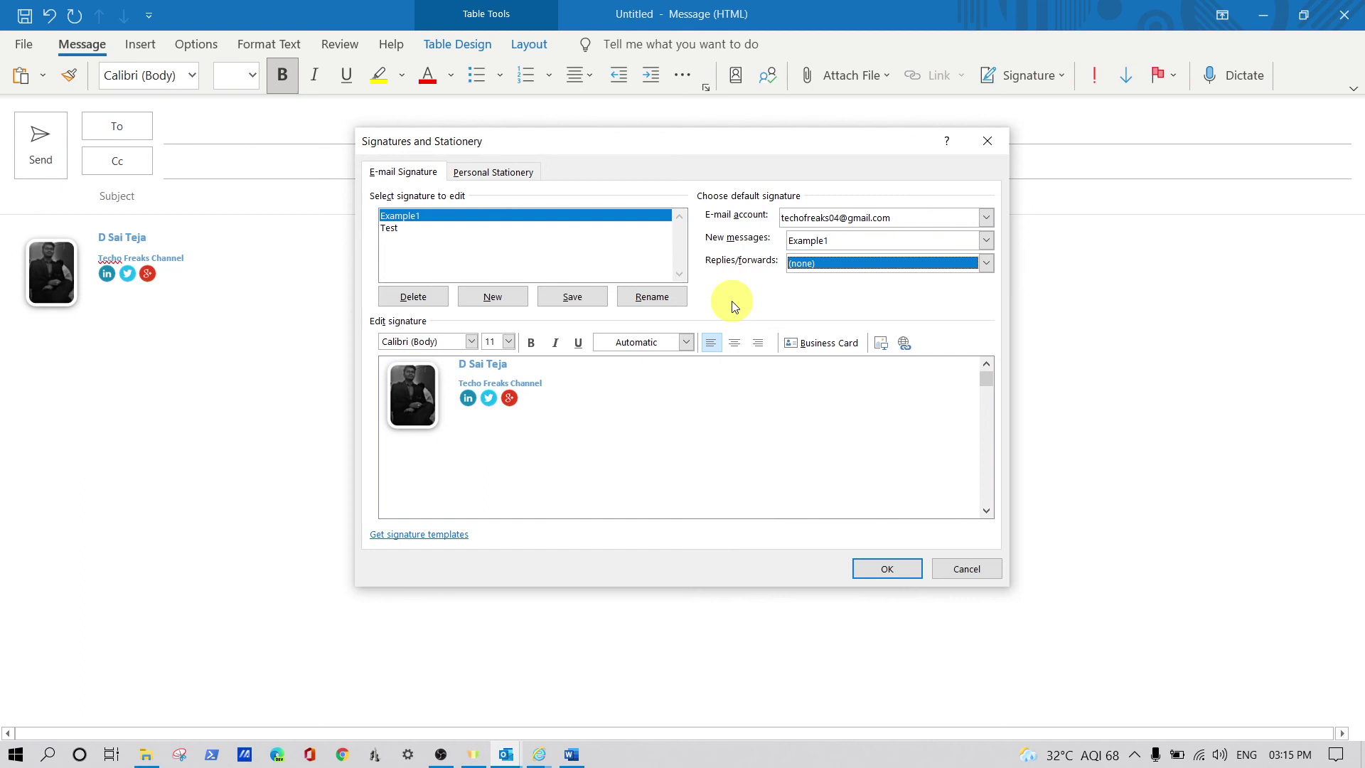
click(842, 265)
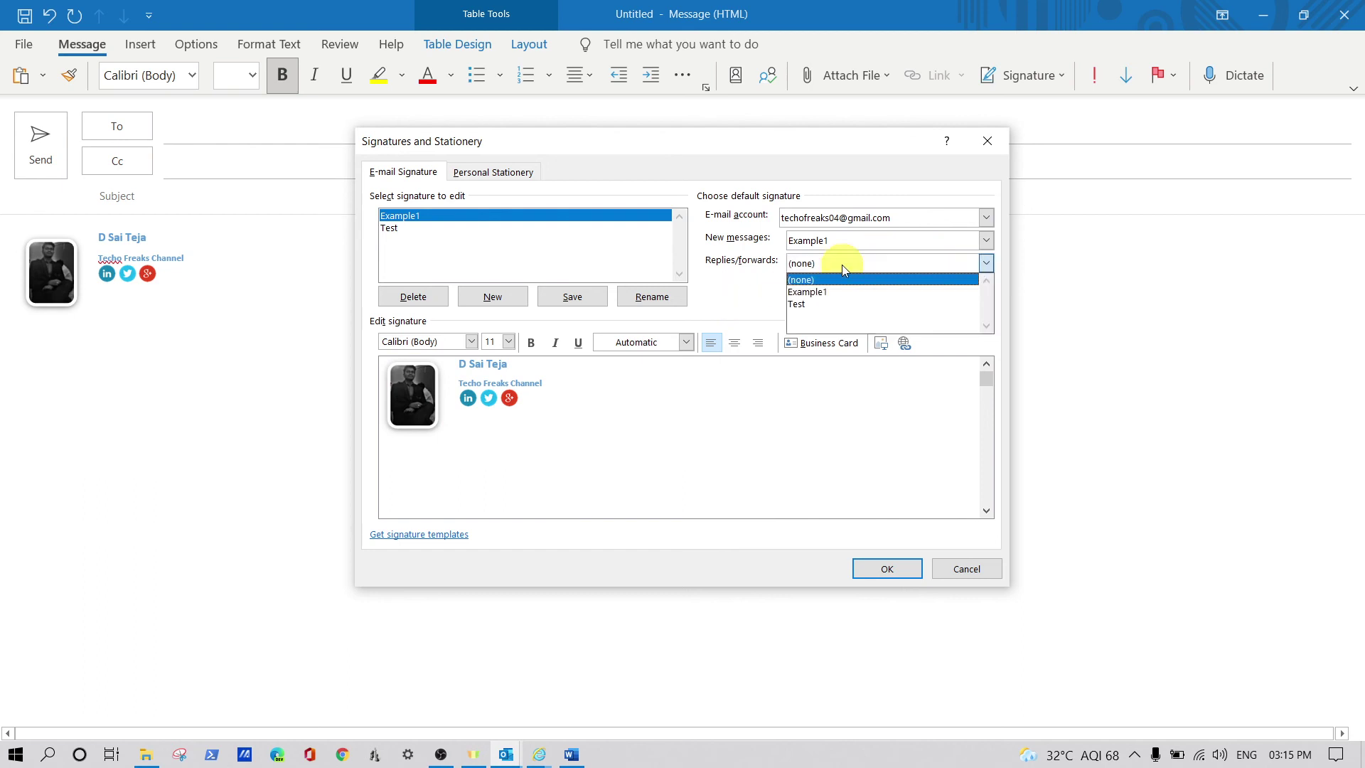
click(832, 280)
click(853, 263)
click(838, 280)
Step: Save the changes to Example1 and enter BR//DST as the content of the Test signature
click(463, 227)
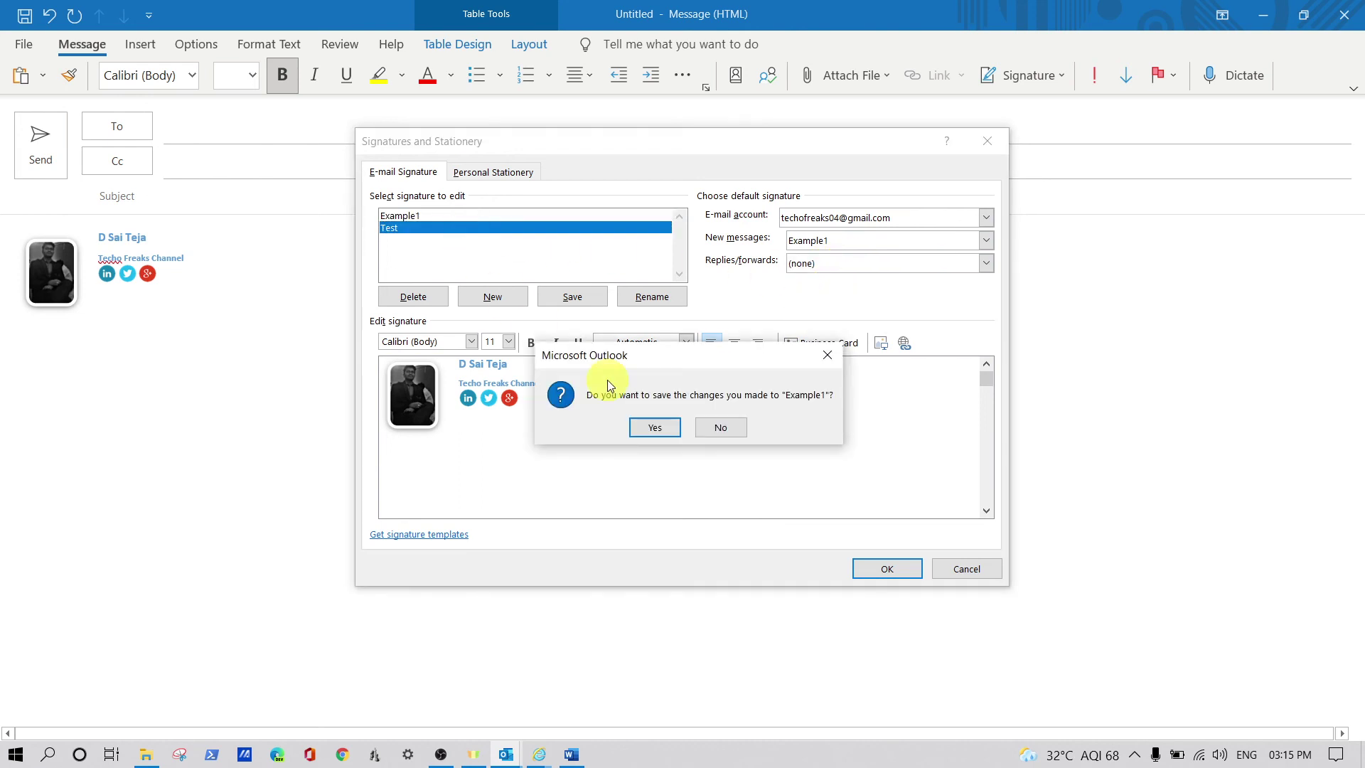
click(655, 426)
click(516, 409)
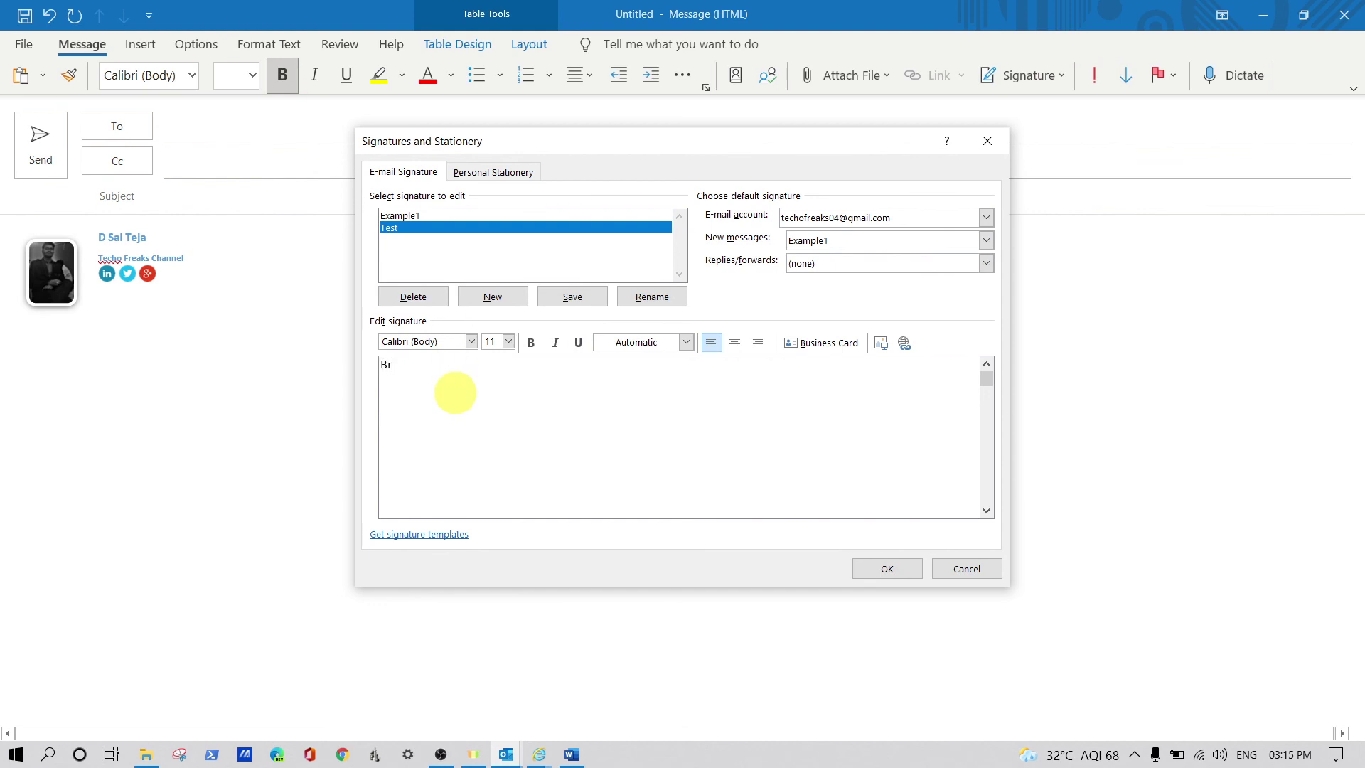
text(BR//DST)
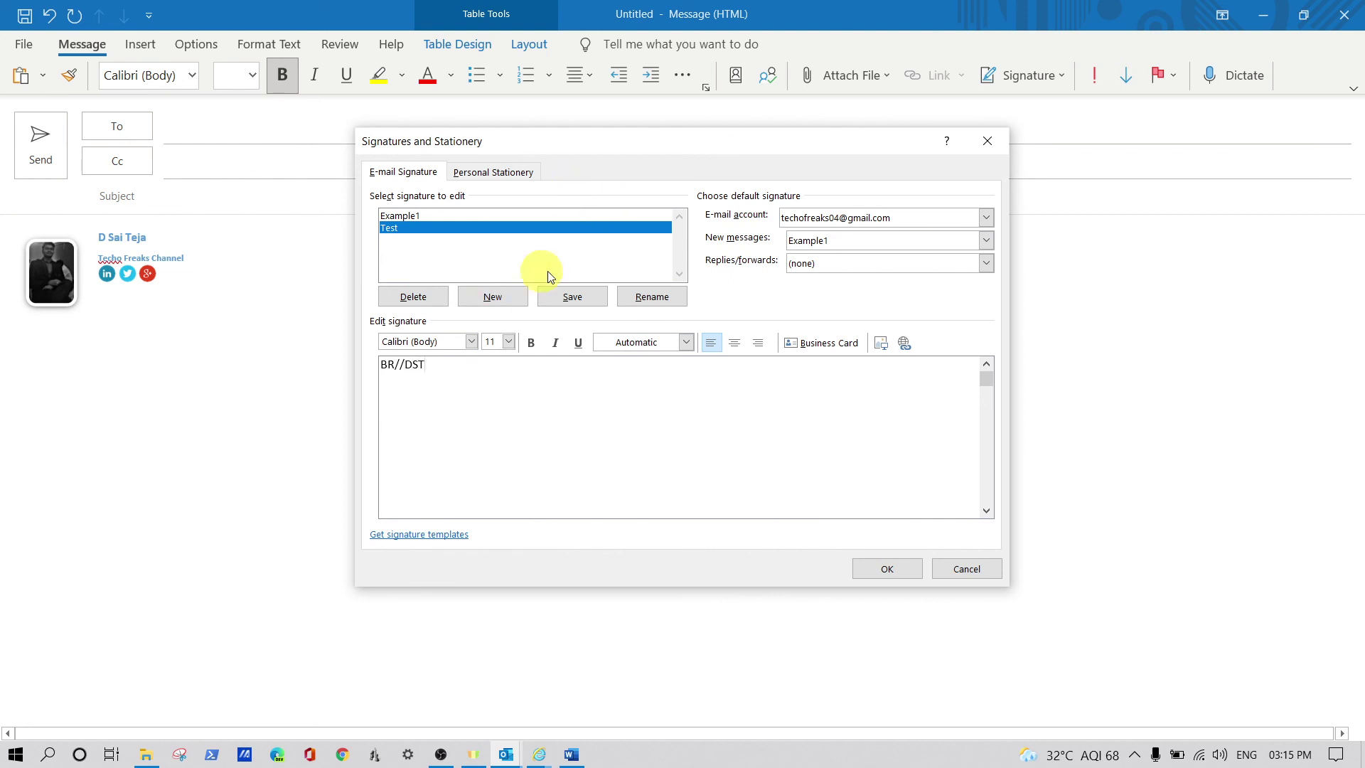
Step: Set the default signature for replies and forwards to Test and apply the signature settings
click(864, 266)
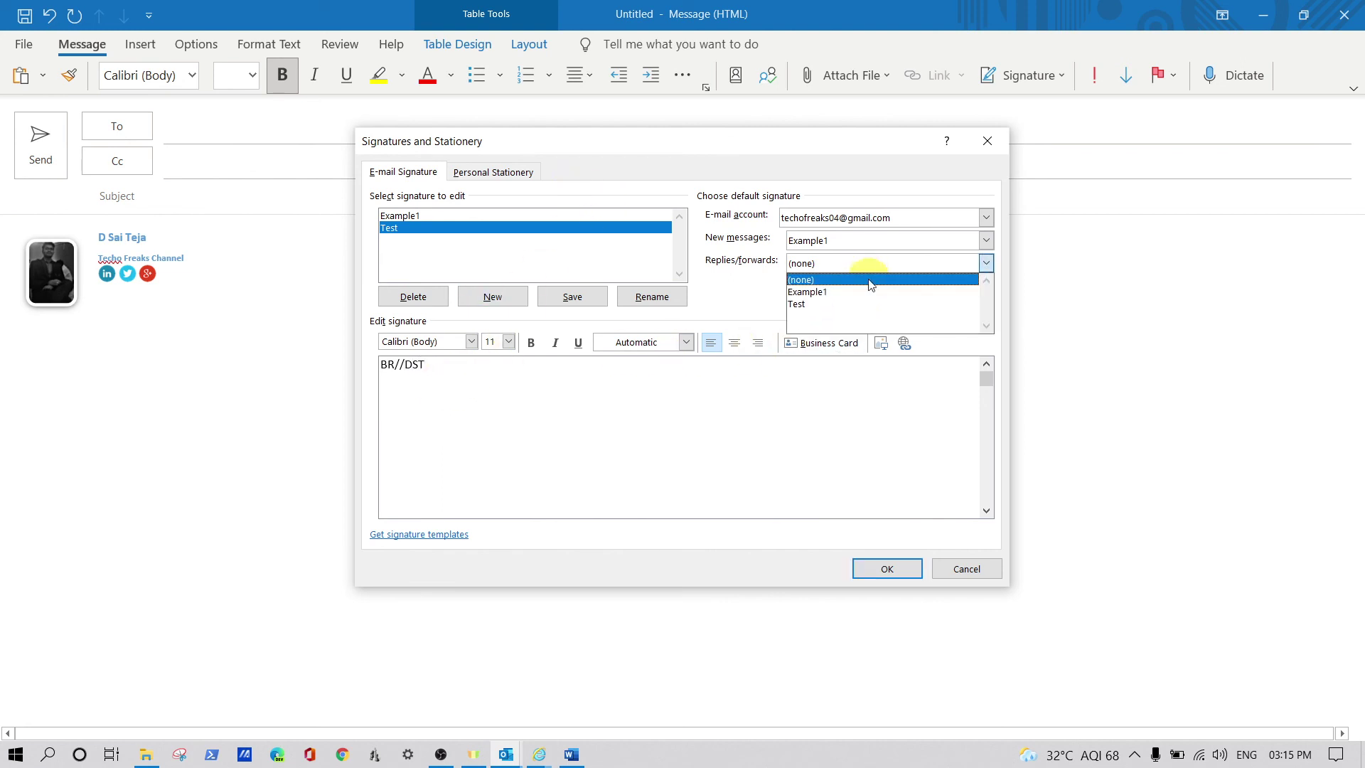
click(866, 304)
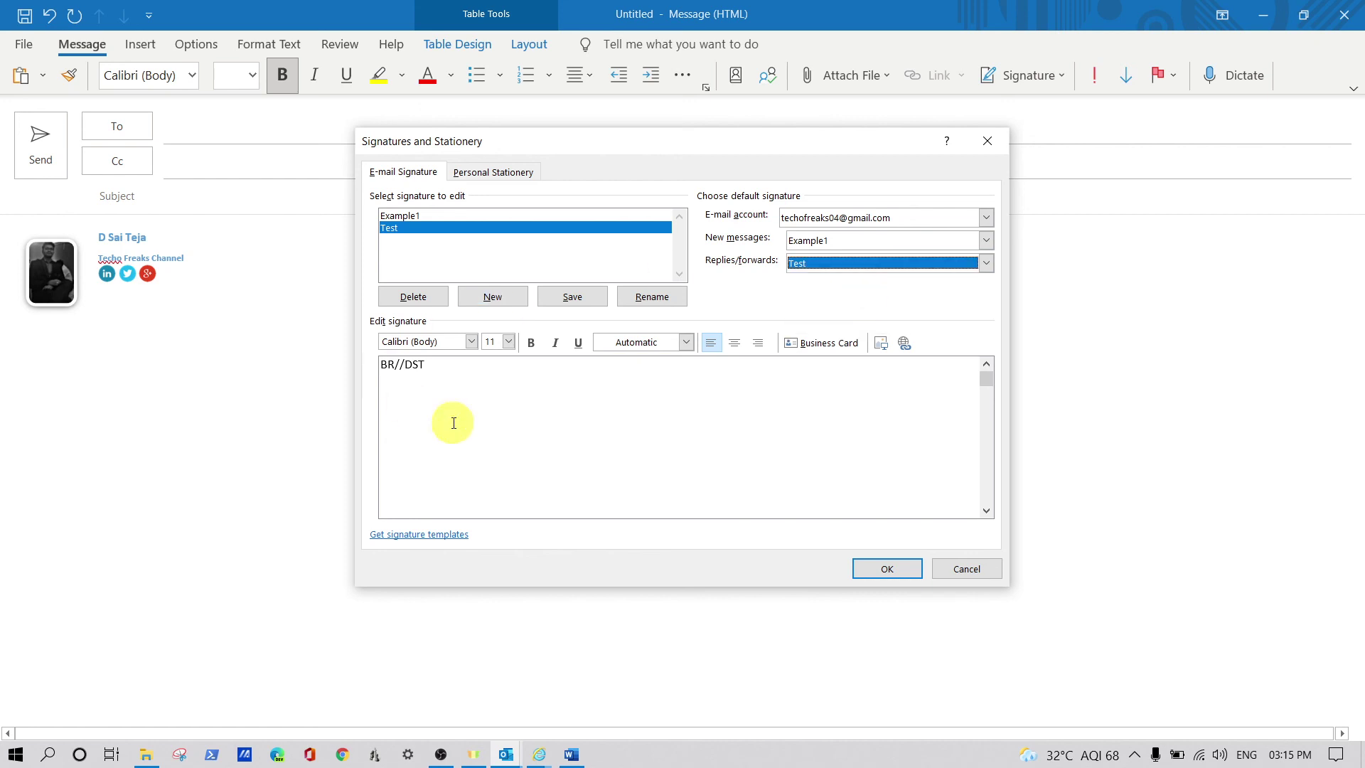
click(888, 570)
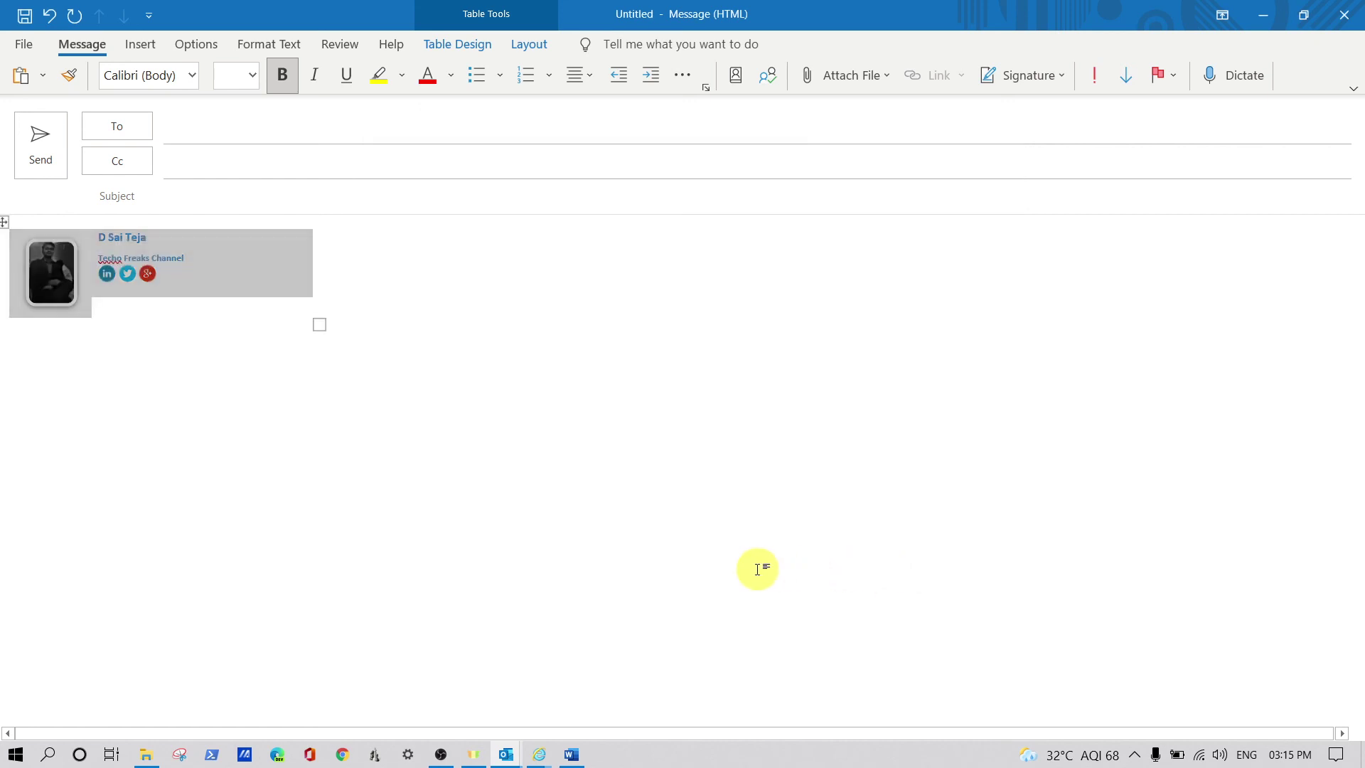
click(133, 275)
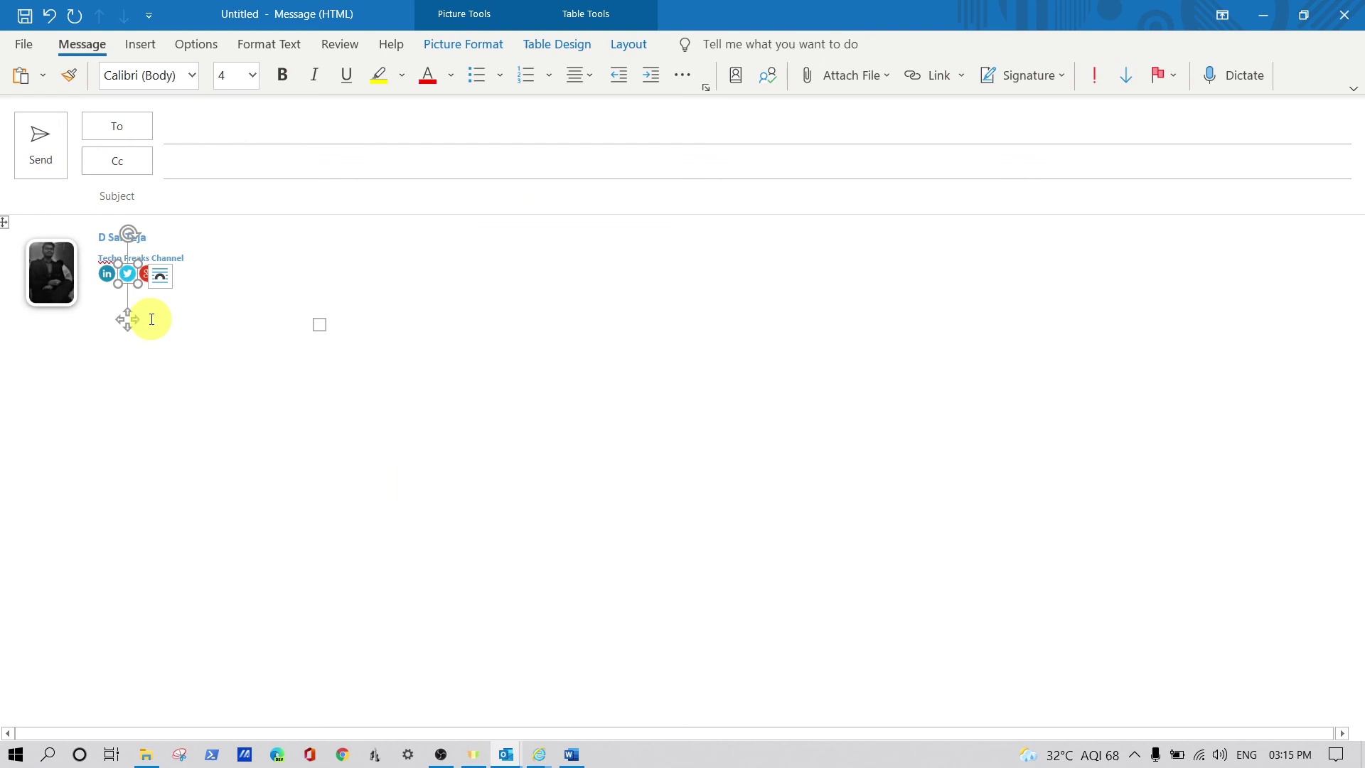
click(220, 314)
click(113, 327)
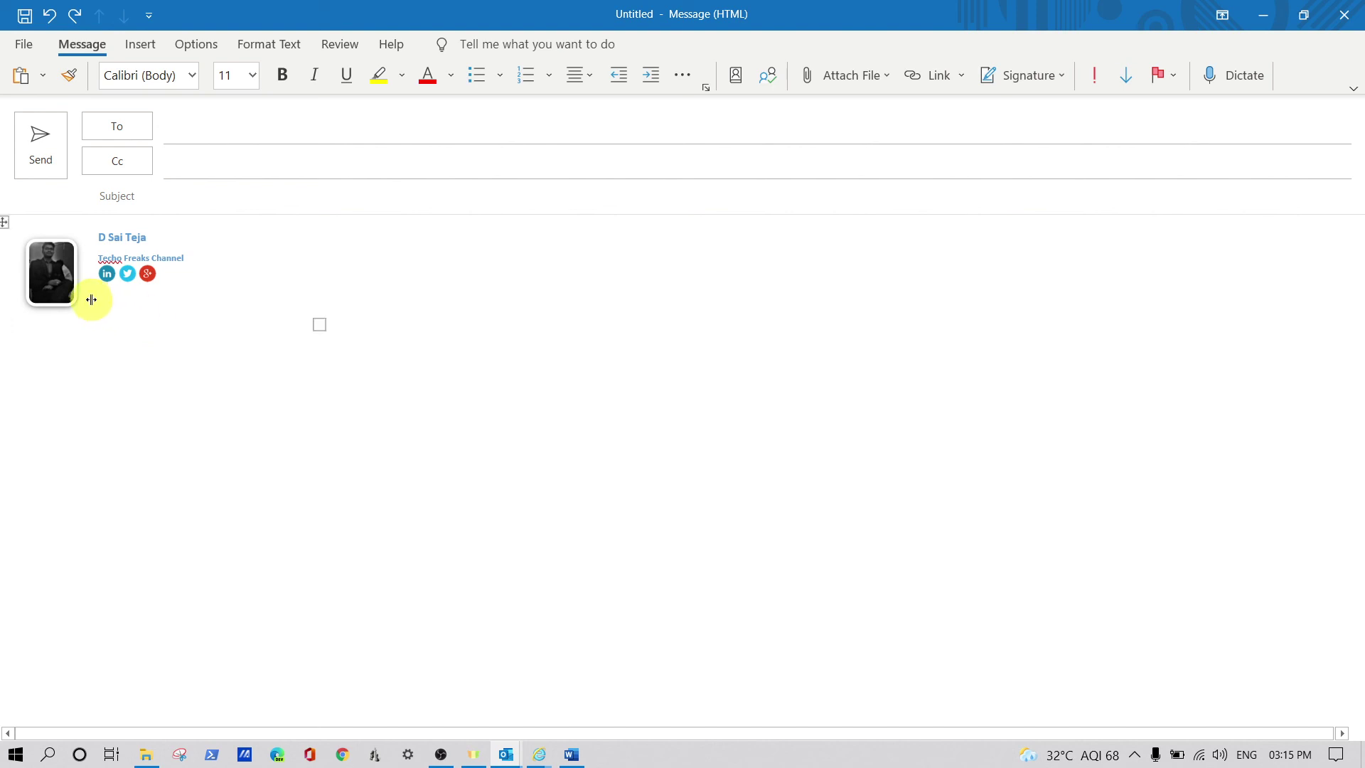
click(132, 304)
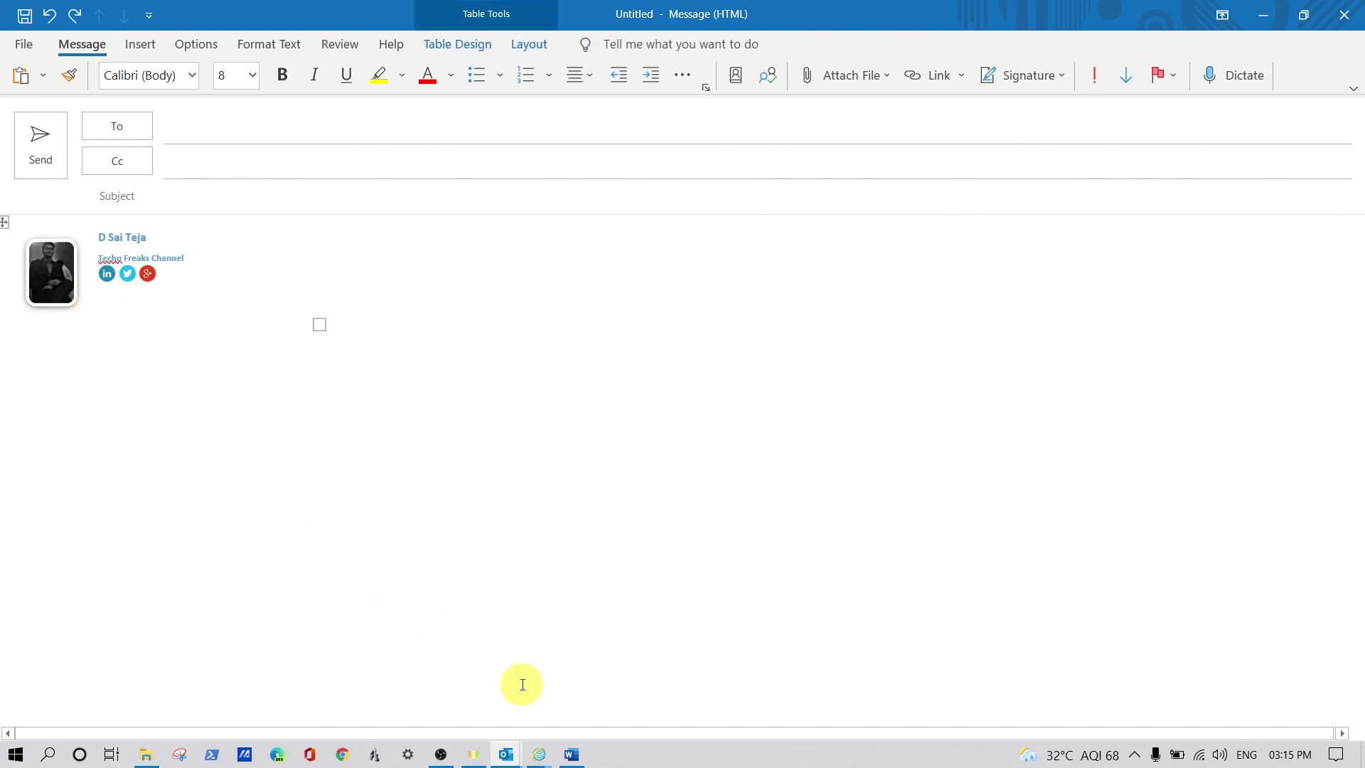
Step: Switch to Word to look through the other designs in the email signature gallery template, and return to the untitled Outlook message
click(570, 757)
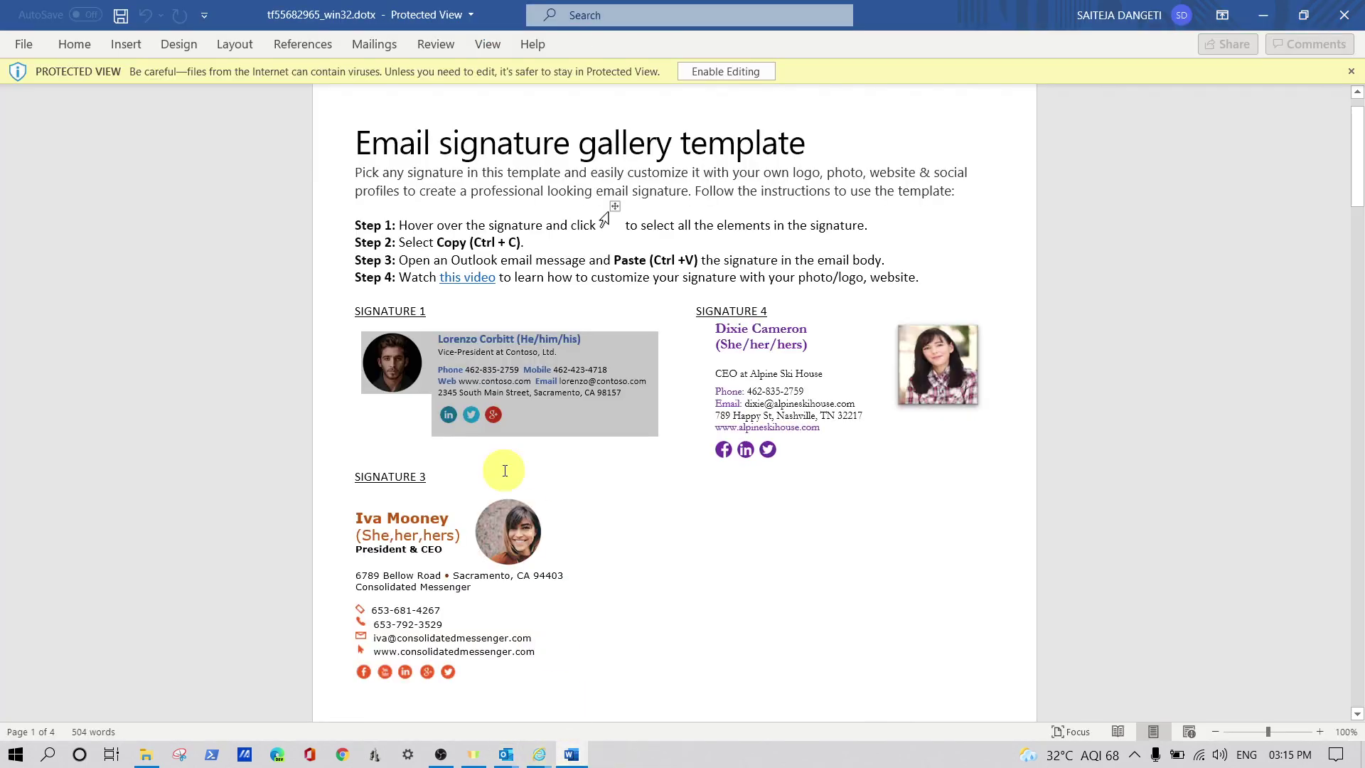
scroll(633, 413, down, 2)
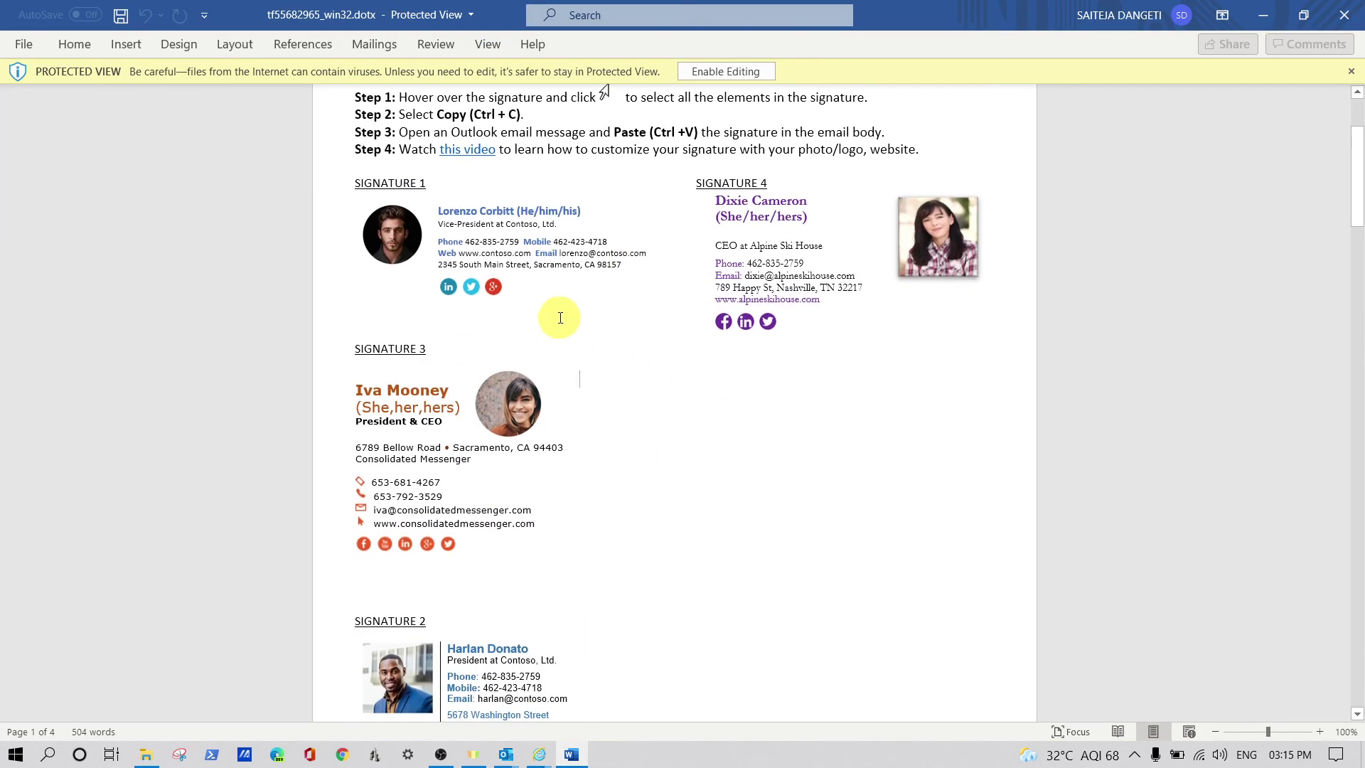
scroll(501, 362, down, 3)
scroll(504, 381, down, 10)
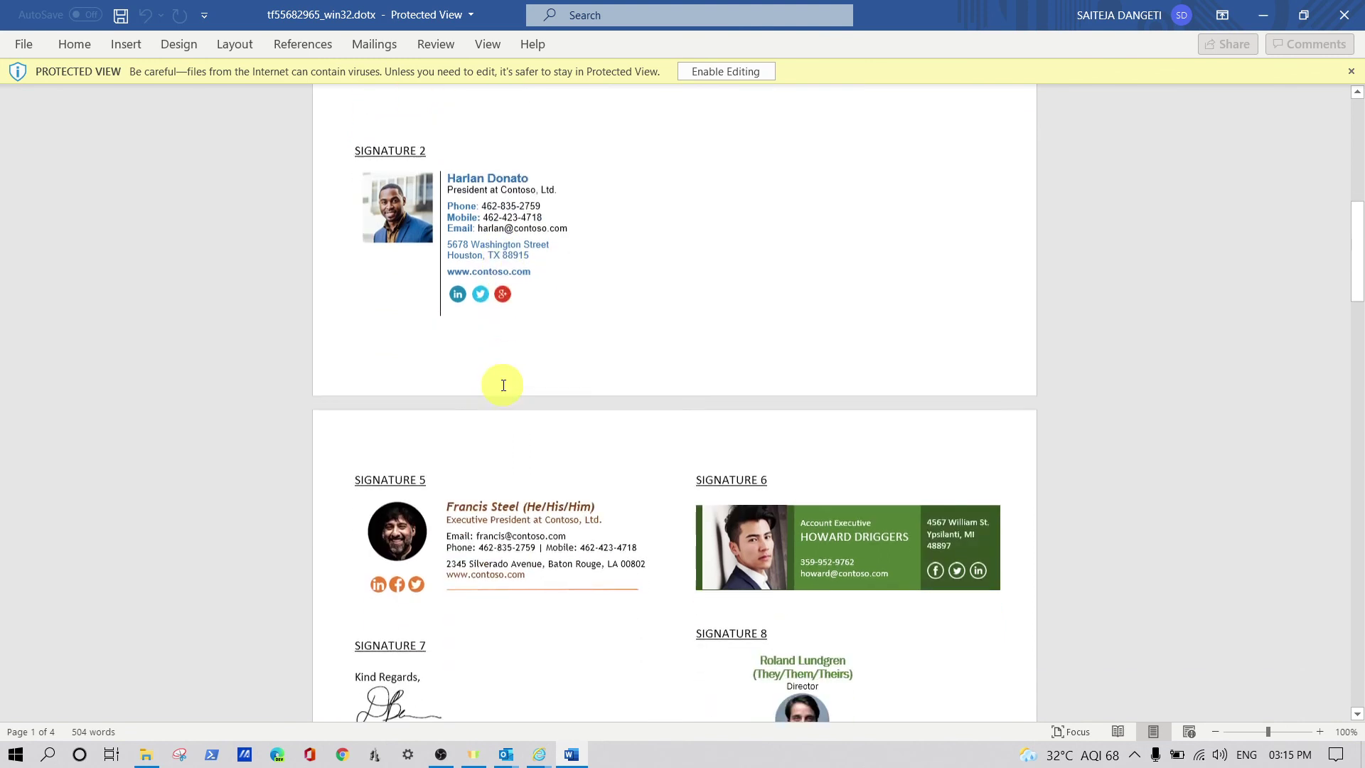
scroll(503, 388, down, 3)
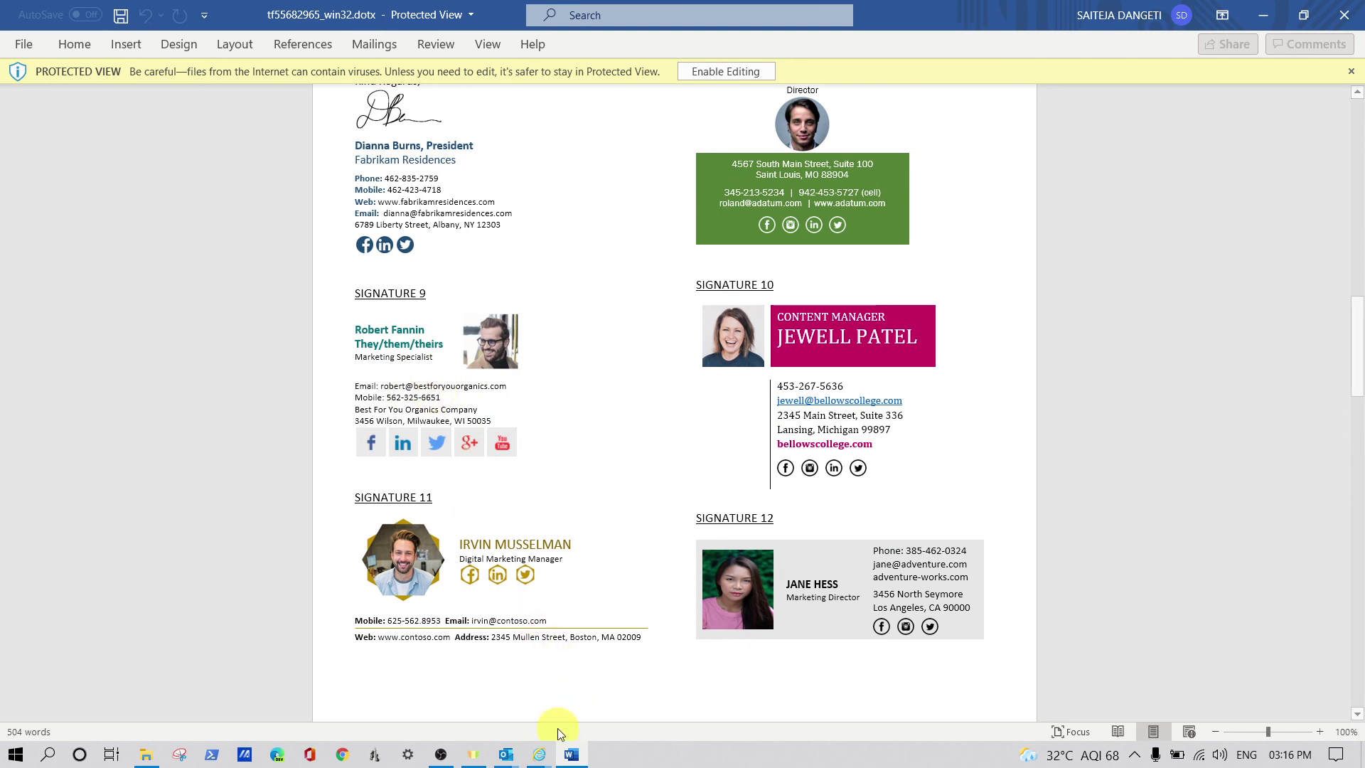
mouse_move(502, 755)
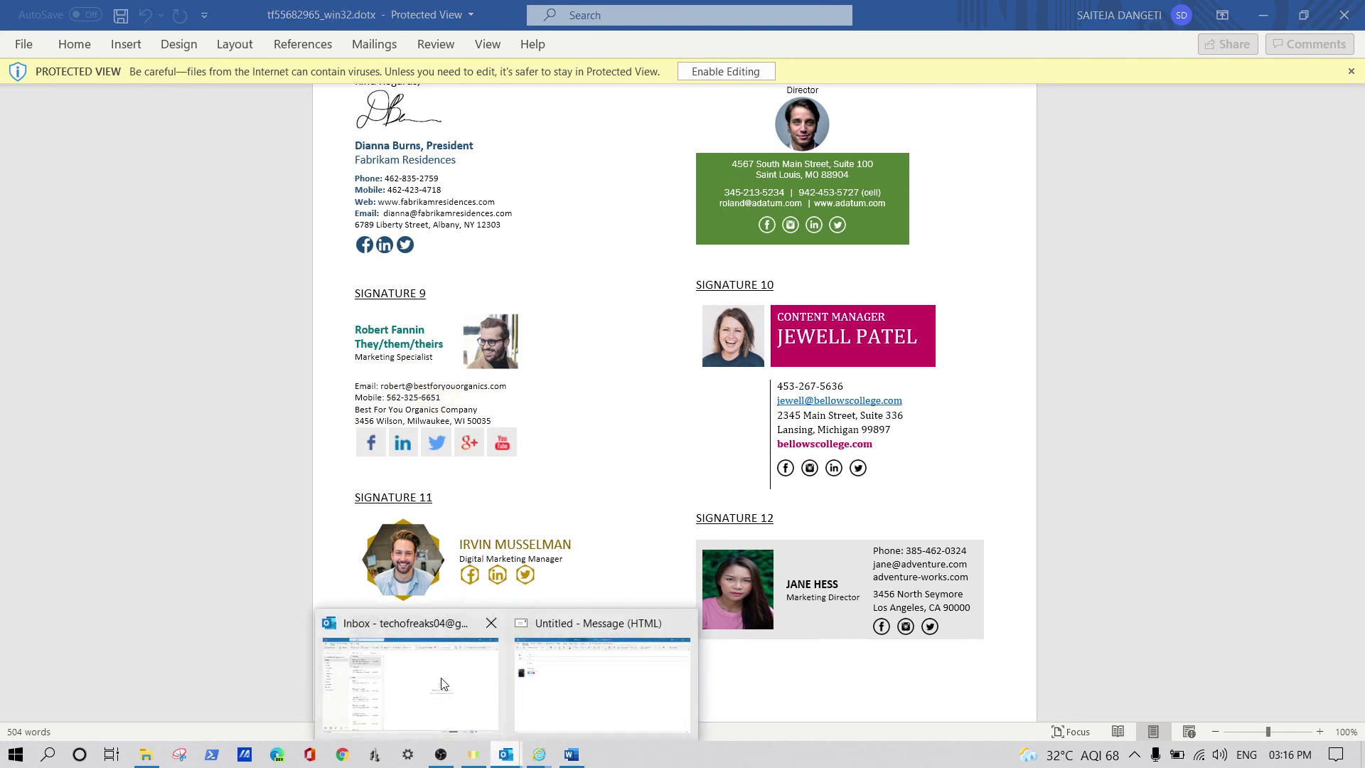
click(442, 681)
click(562, 688)
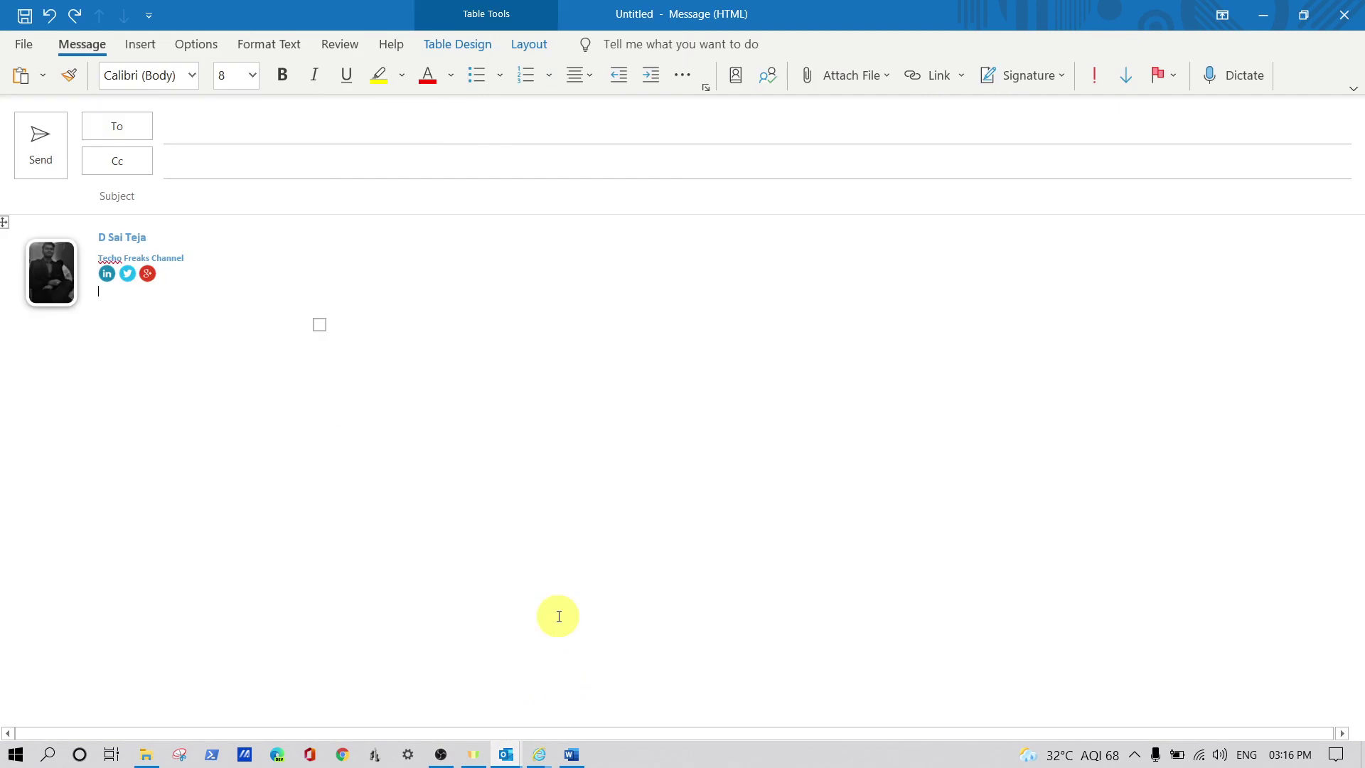
click(198, 300)
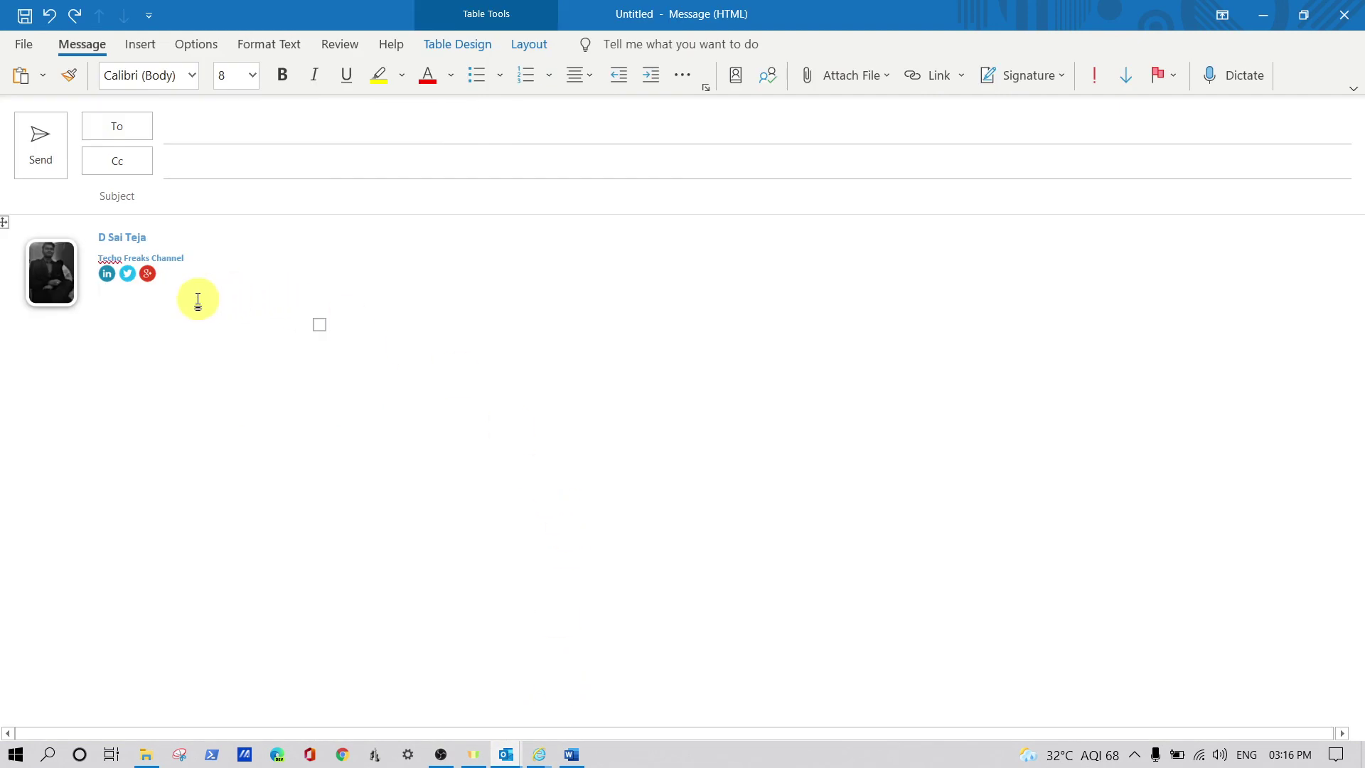